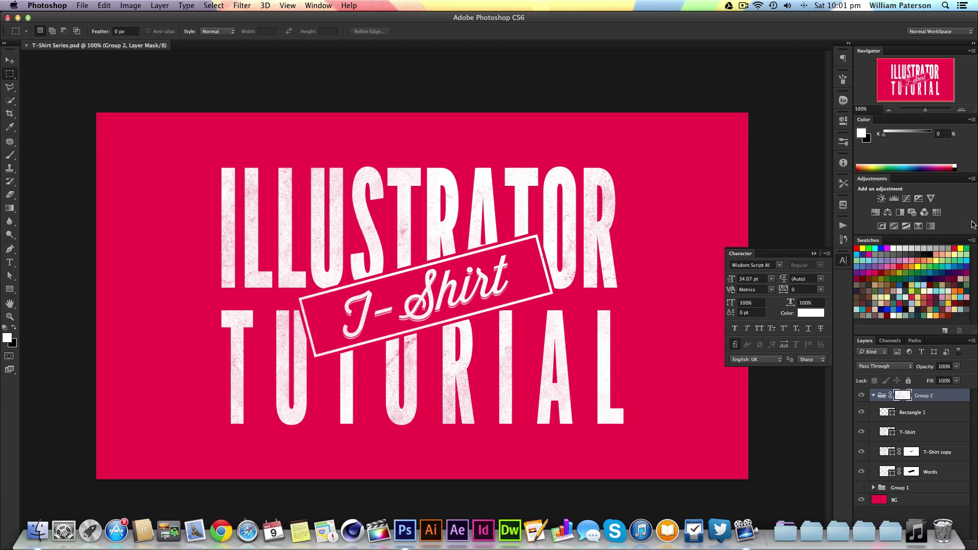
Step: Close the Character panel and glance at the Layer menu without applying anything
click(815, 254)
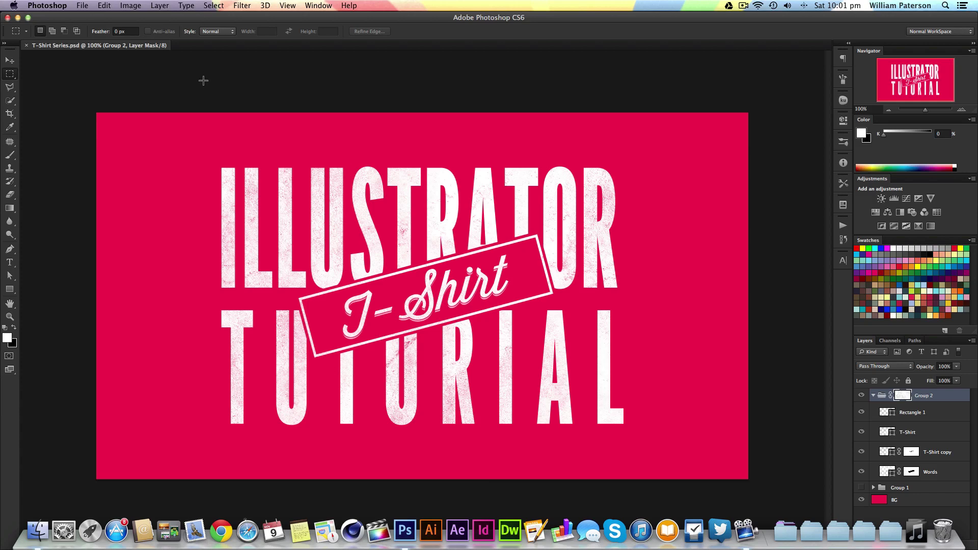
click(160, 5)
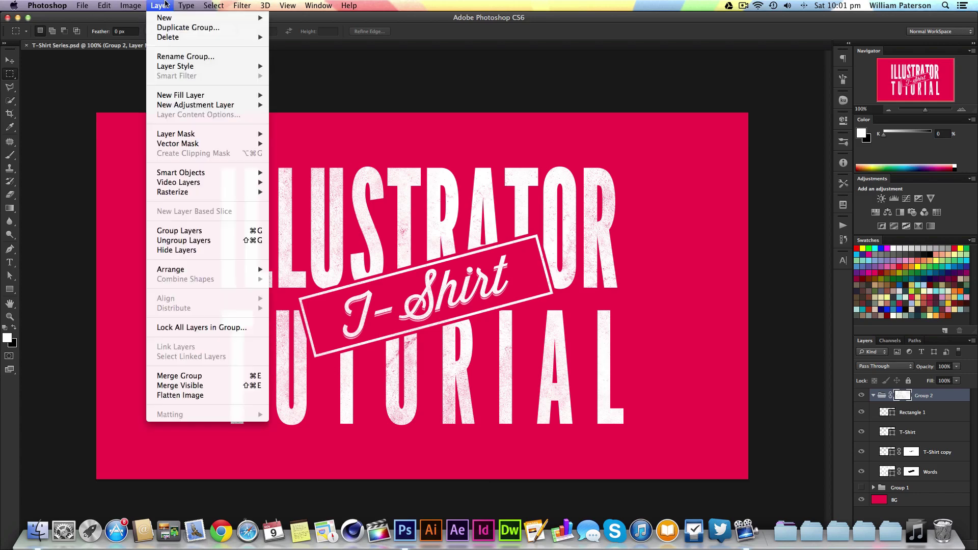
click(161, 5)
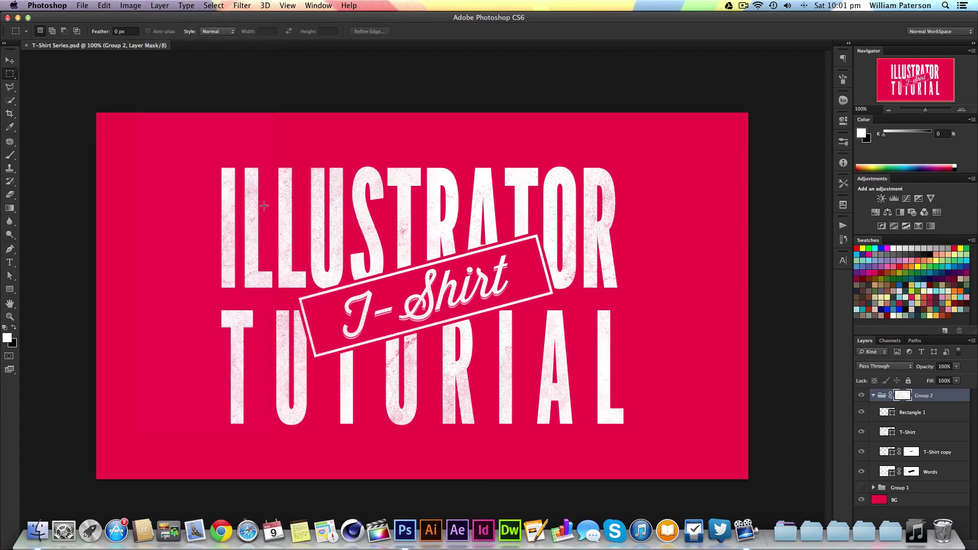
Step: Browse the File menu and zoom the T-Shirt canvas in slightly
click(87, 7)
click(88, 7)
click(89, 7)
click(90, 8)
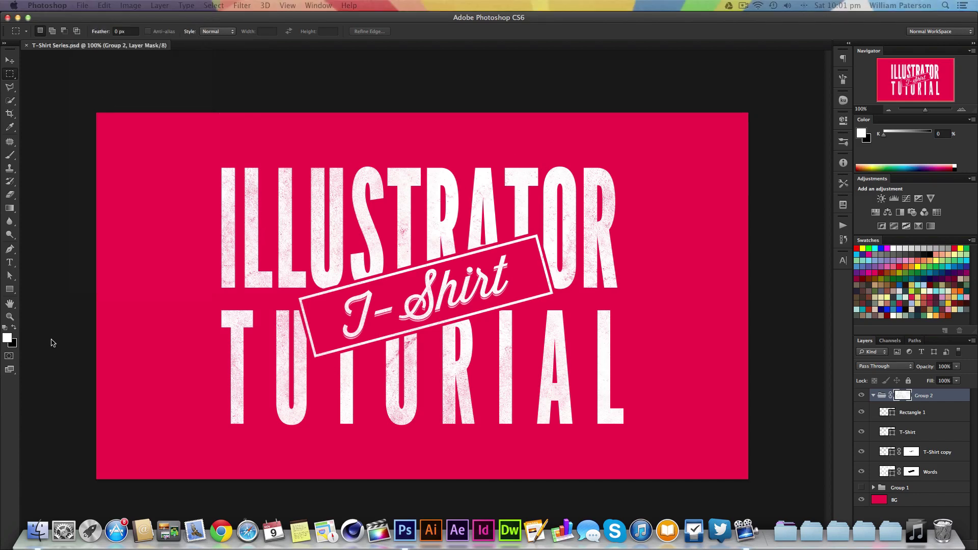
scroll(51, 343, up, 1)
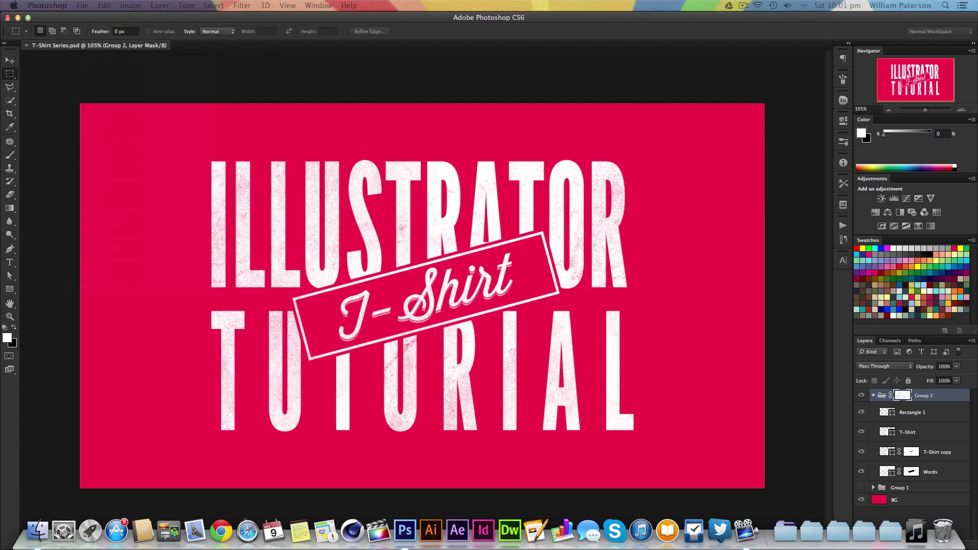
Step: Create a new blank 1280 × 720 px document, Untitled-1
key(super+n)
drag(273, 125, 497, 143)
double_click(452, 211)
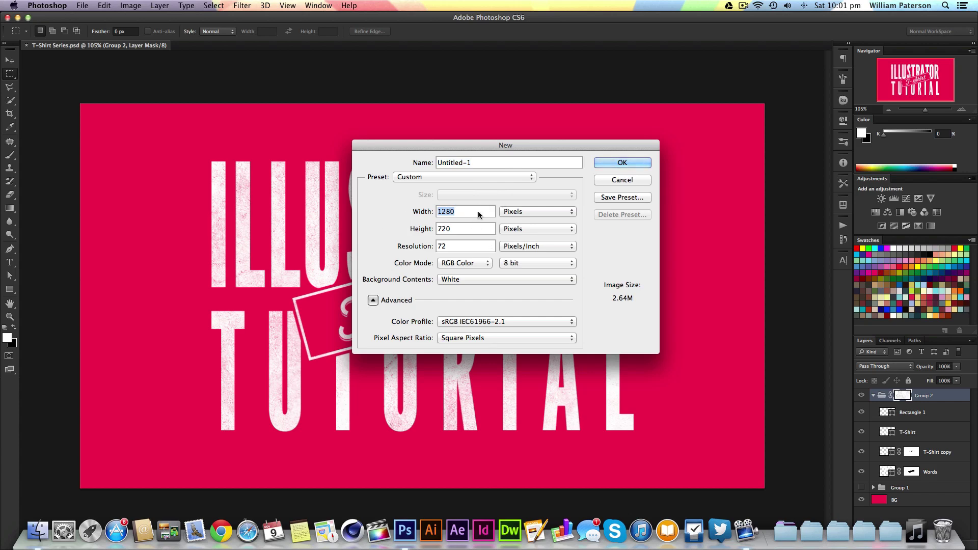
key(Tab)
click(614, 162)
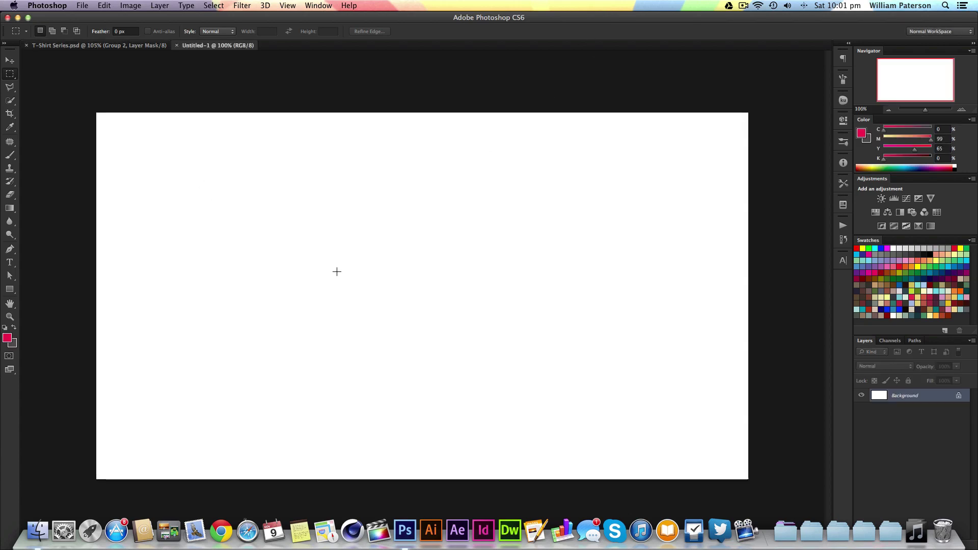
key(i)
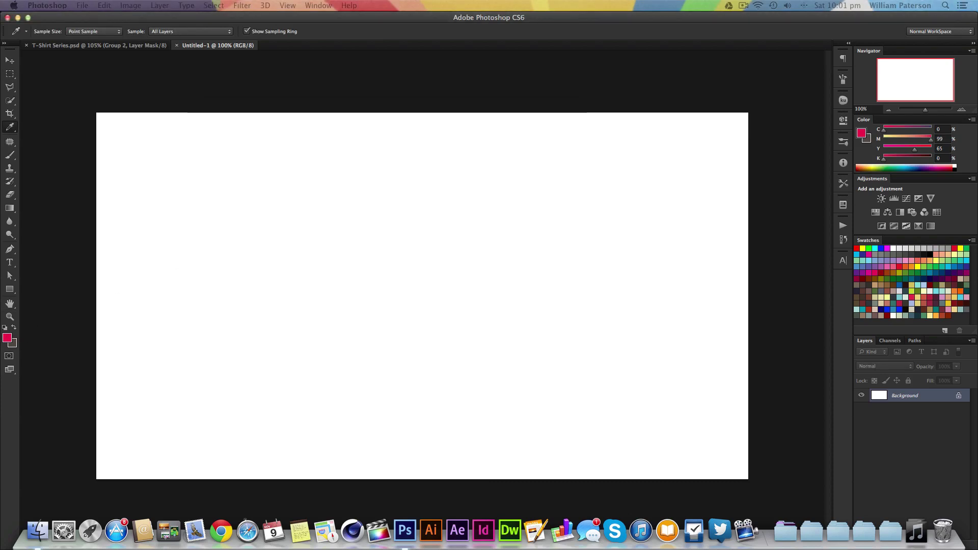
Step: Set the foreground colour to hex f2184b and fill the whole canvas with it
click(8, 338)
drag(663, 118, 635, 118)
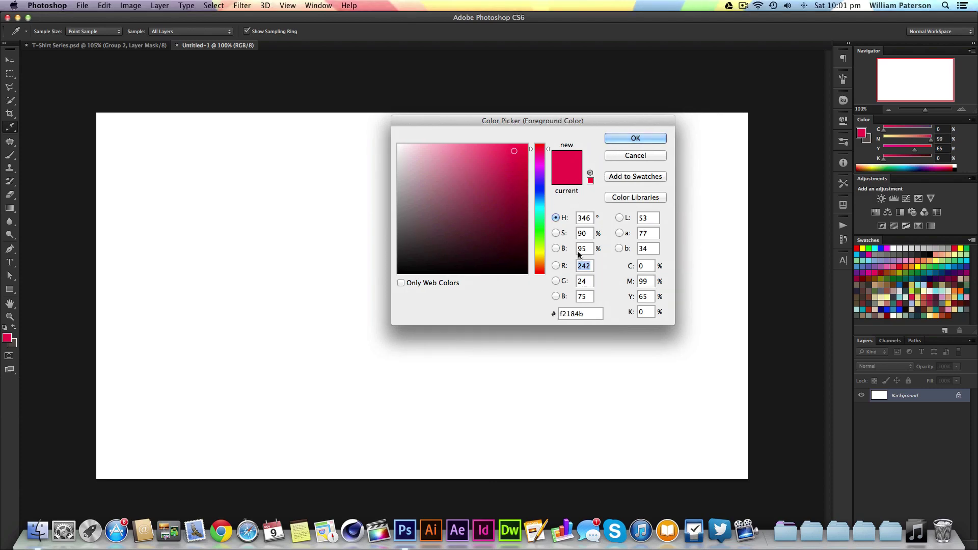
drag(591, 312, 553, 314)
click(631, 142)
key(m)
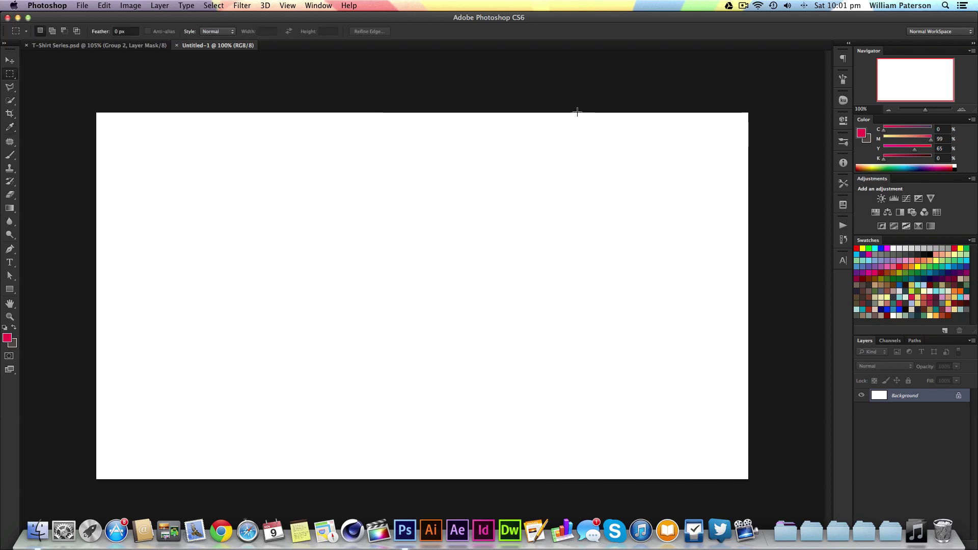
key(alt+BackSpace)
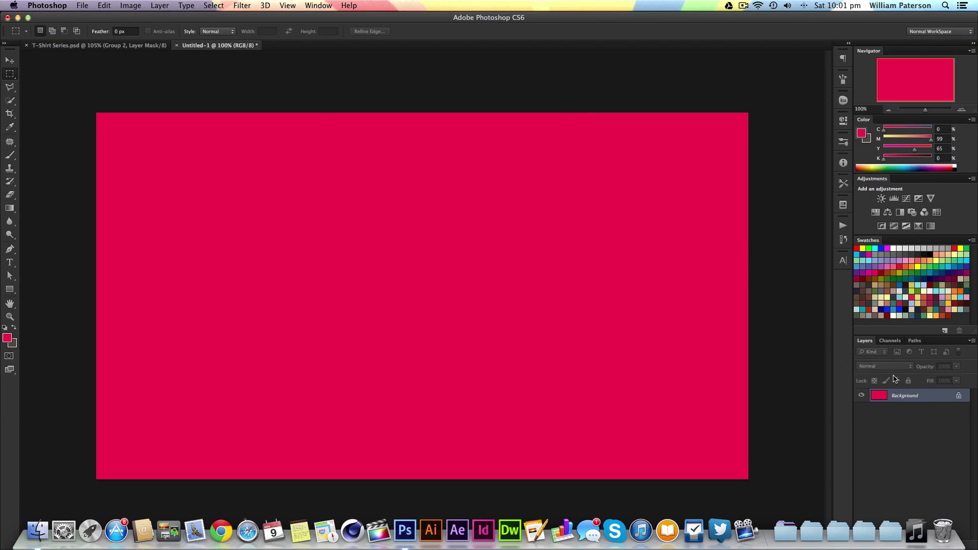
Step: Unlock the background and name the layer 'Background'
alt+double_click(906, 401)
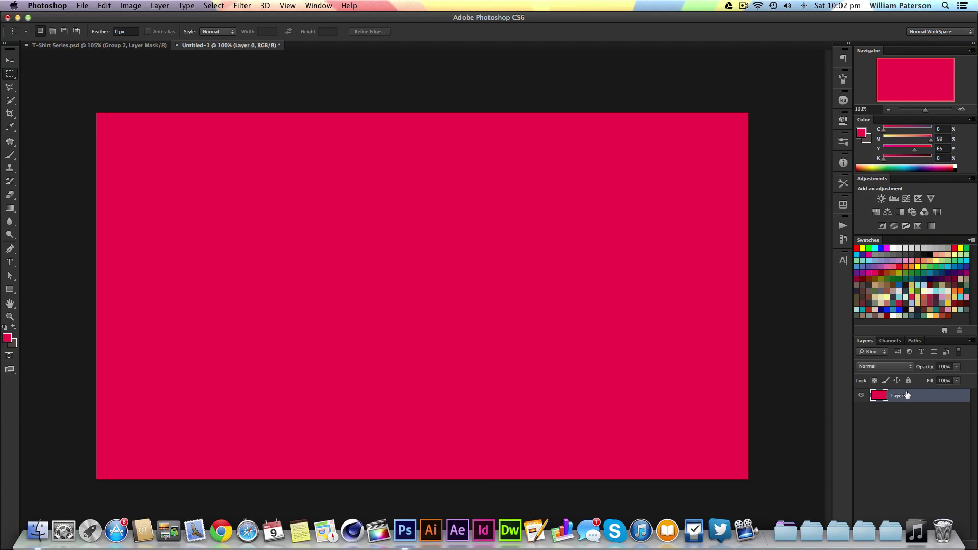
double_click(900, 398)
text(Background)
key(Return)
Step: Add the text 'youtube' on the canvas and colour it white
key(t)
click(356, 229)
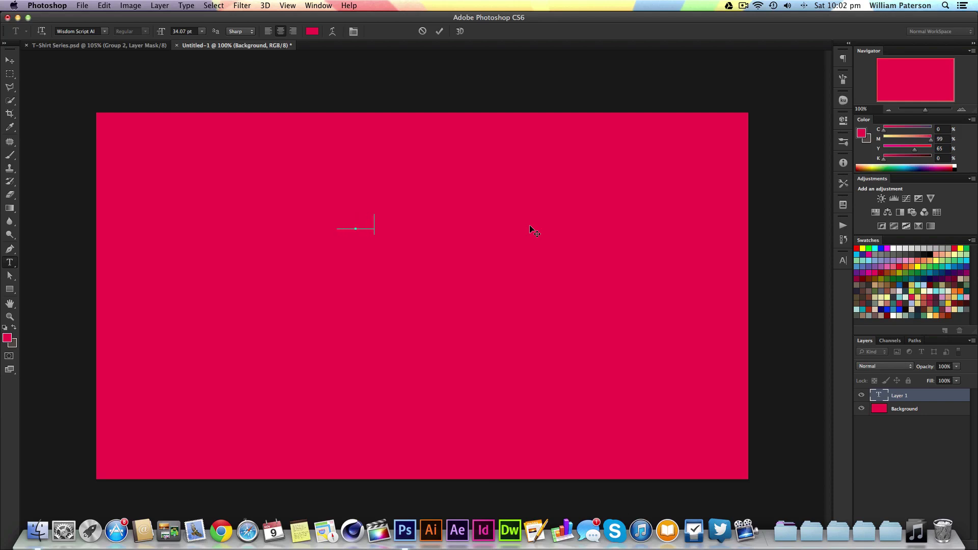
text(e)
key(super+a)
click(312, 31)
drag(403, 146, 390, 130)
click(619, 139)
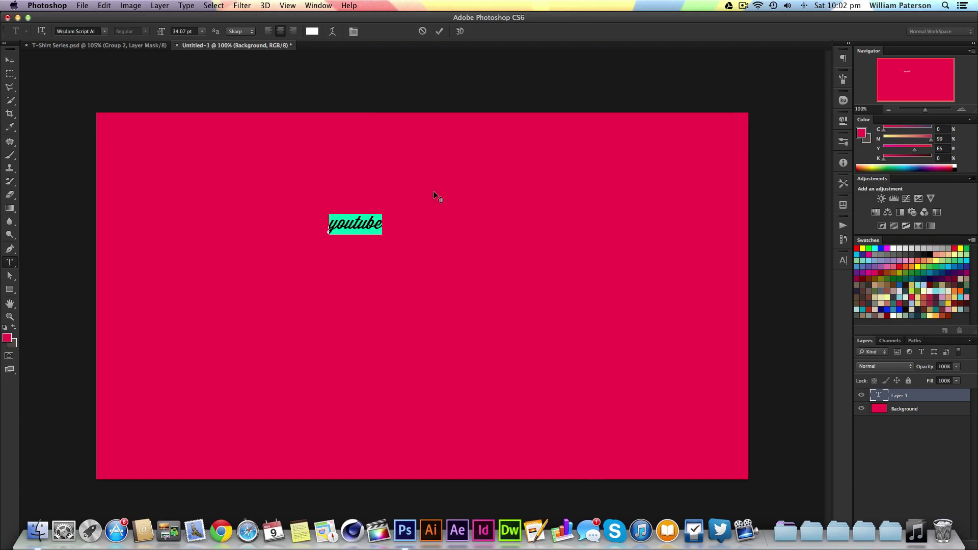
Step: Enlarge the youtube text to about 454% and shift it about 100 px right
click(339, 147)
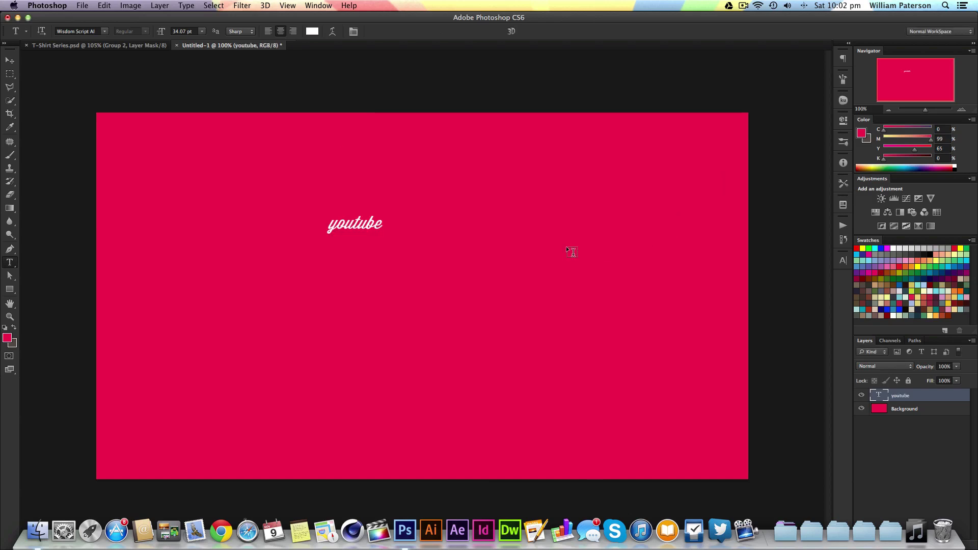
key(super+t)
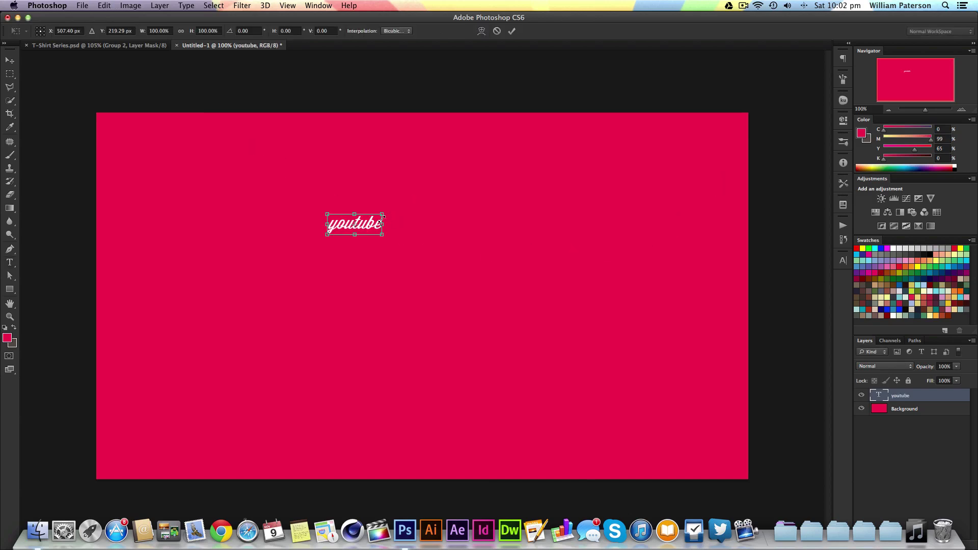
drag(383, 213, 482, 153)
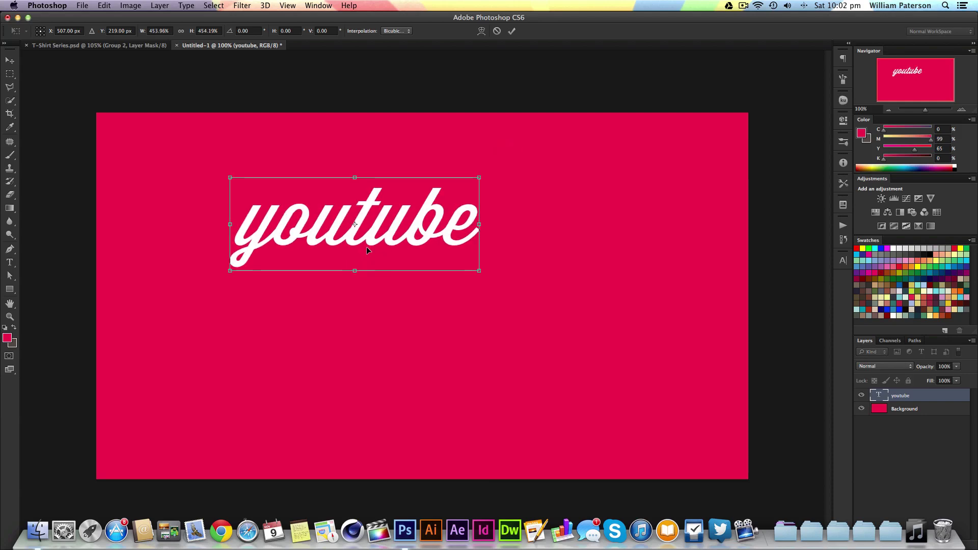
drag(388, 235, 438, 236)
key(Return)
Step: Change the text font to League Gothic and turn on All Caps
key(t)
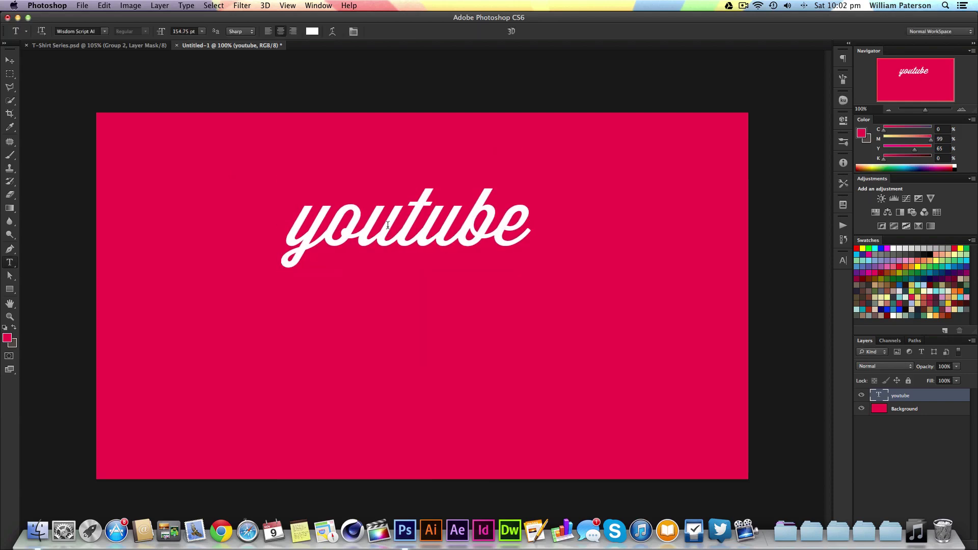
click(104, 32)
click(98, 29)
text(League Gothic)
key(Return)
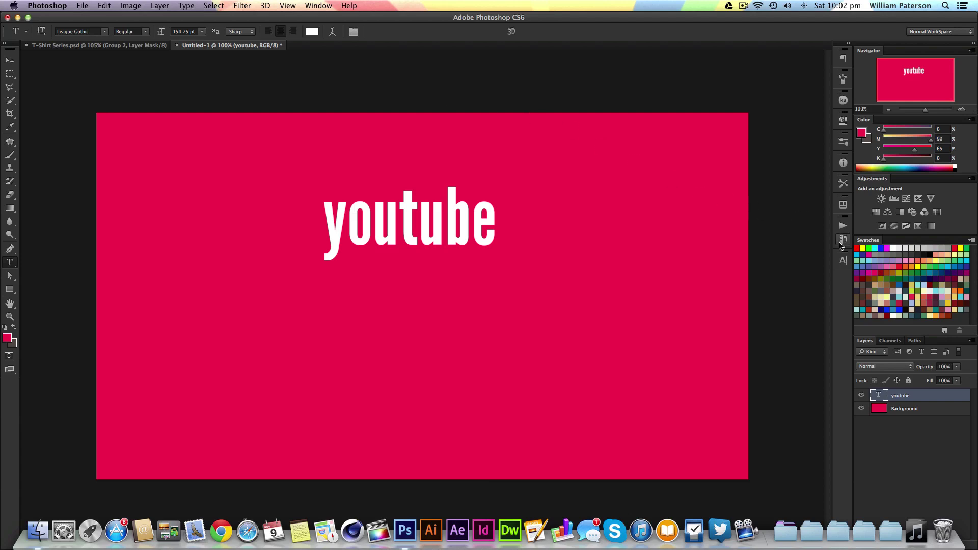
click(843, 261)
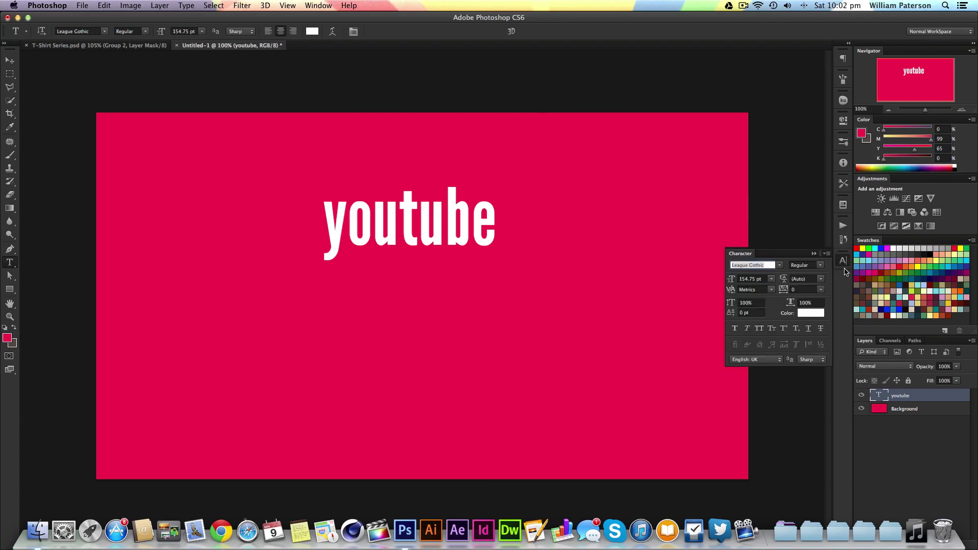
click(758, 328)
click(814, 254)
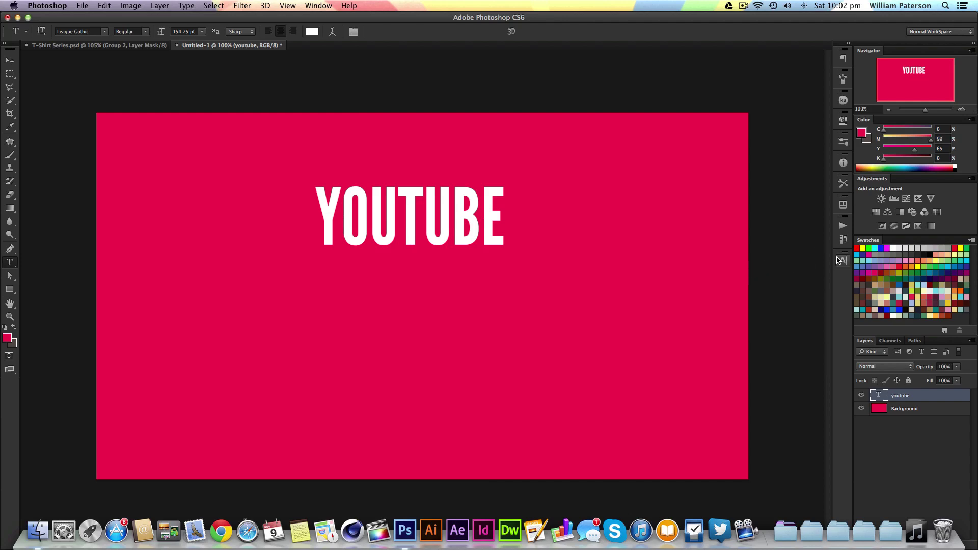
Step: Scale YOUTUBE up to about 182% and move it slightly down
key(super+t)
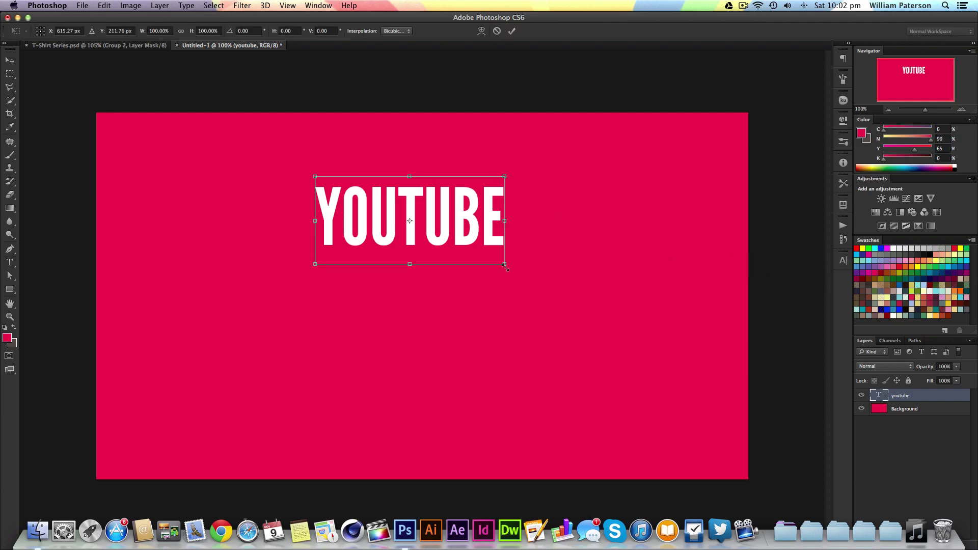
drag(504, 265, 583, 300)
mouse_move(524, 246)
mouse_down()
mouse_move(524, 259)
mouse_move(518, 252)
mouse_up()
key(Return)
key(v)
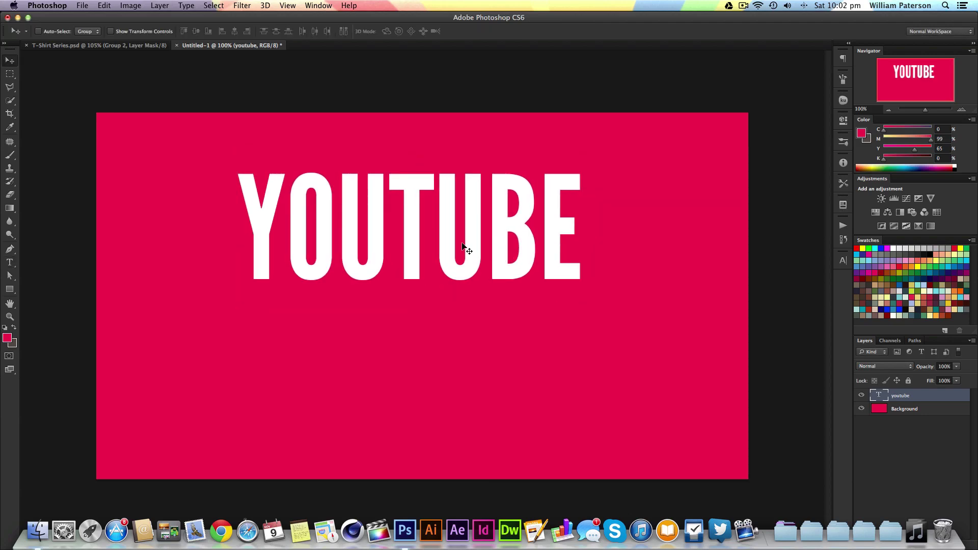
Step: Centre YOUTUBE horizontally on the canvas and place a duplicate directly below it
drag(472, 236, 470, 309)
key(super+z)
key(super+a)
click(234, 31)
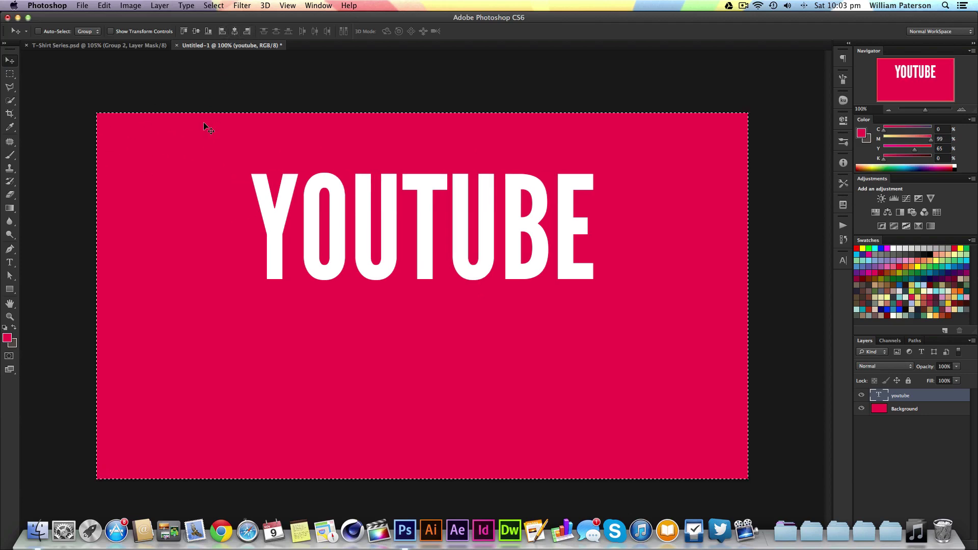
key(super+d)
drag(418, 203, 416, 332)
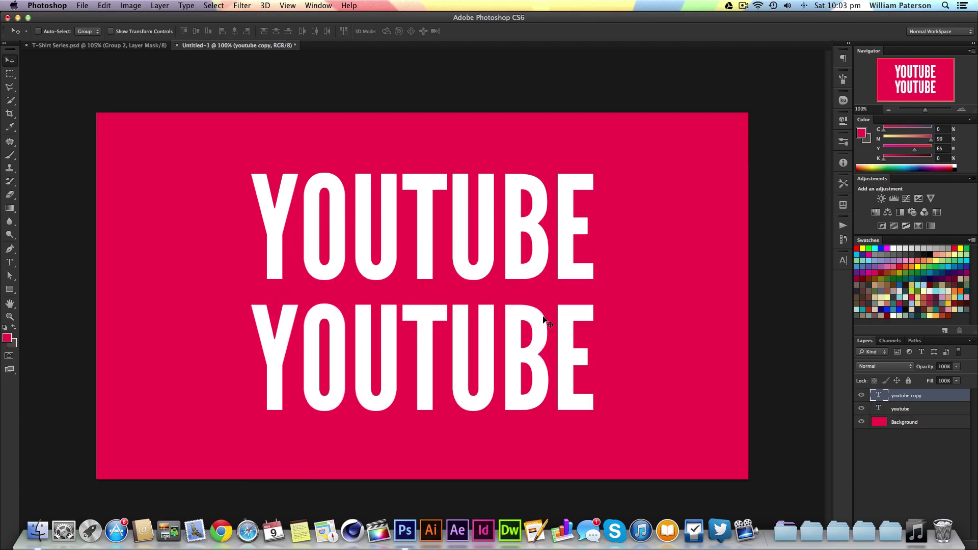
Step: Change the lower copy's text from YOUTUBE to THUMBNAIL
key(t)
click(402, 341)
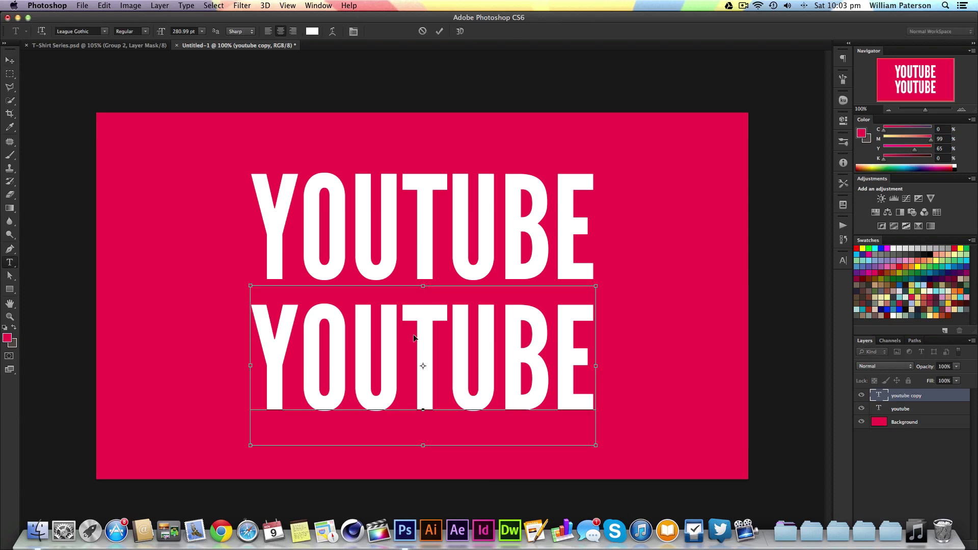
key(super+a)
text(THUMBNAIL)
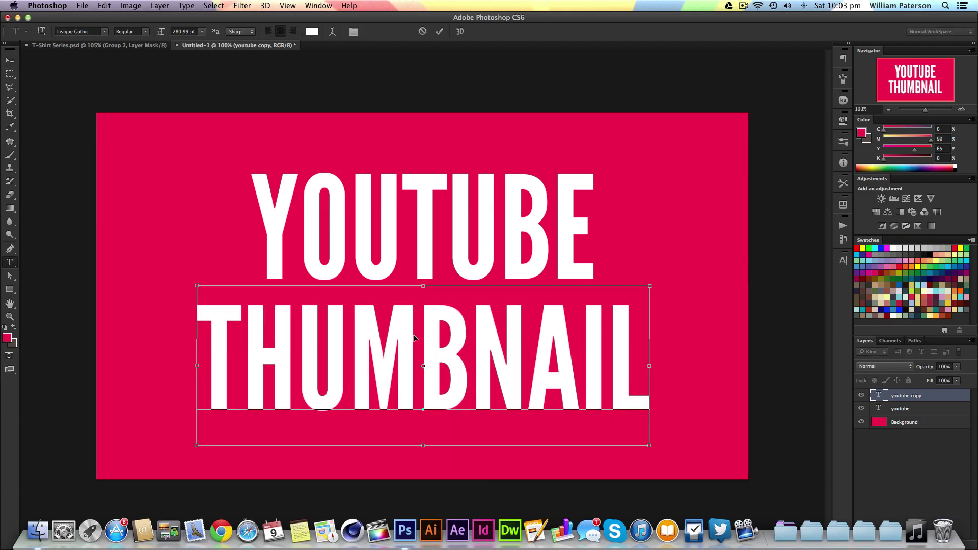
key(super+Return)
Step: Shrink THUMBNAIL to about 74% and move it up just beneath YOUTUBE
key(super+t)
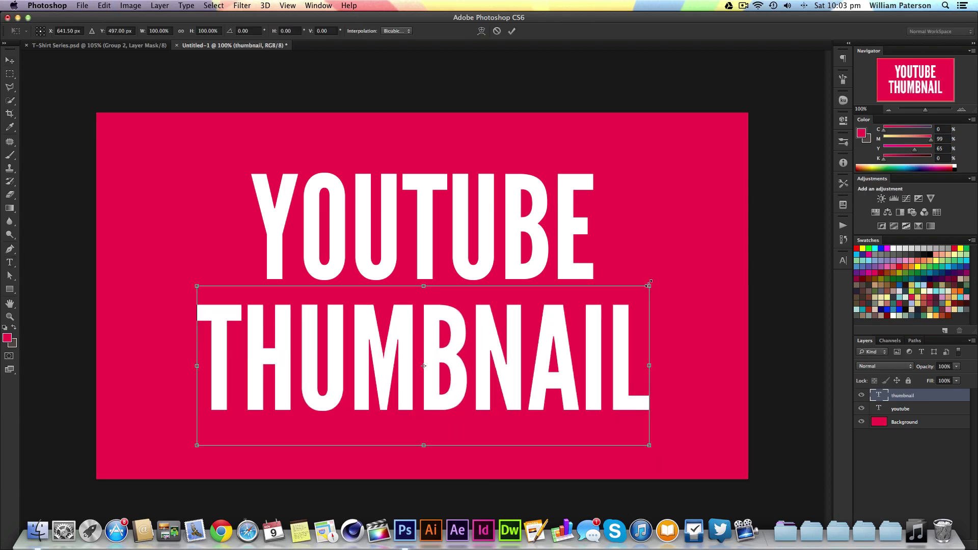
drag(649, 284, 600, 303)
drag(551, 344, 551, 319)
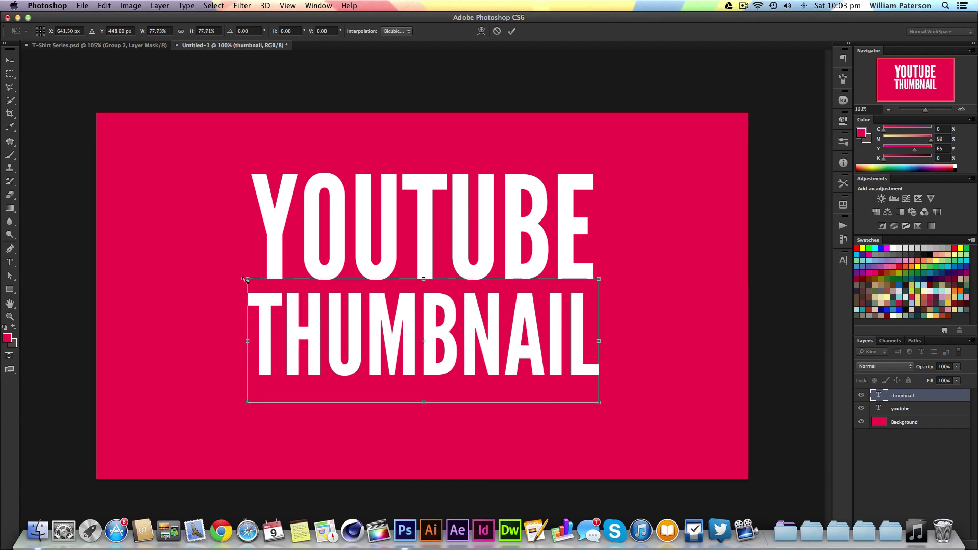
drag(246, 280, 264, 283)
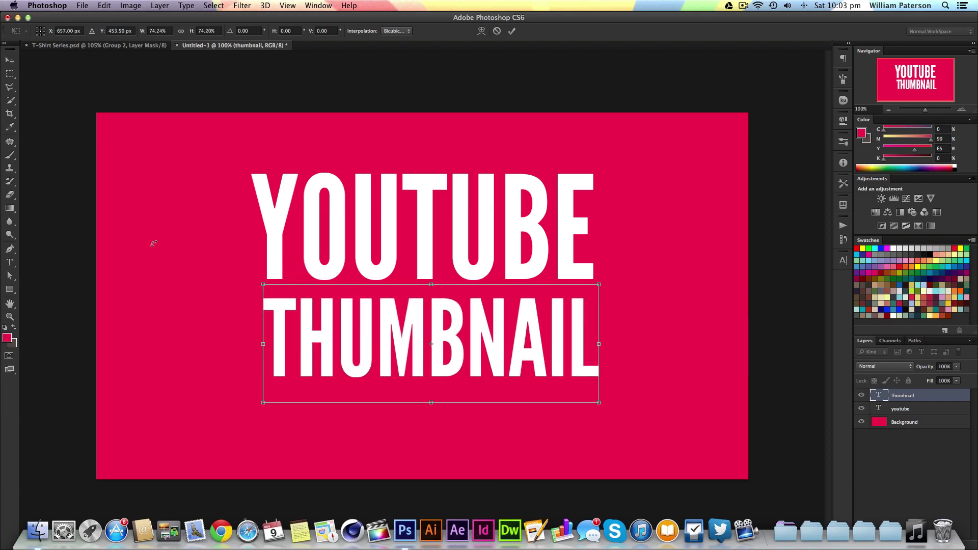
key(Return)
key(super+r)
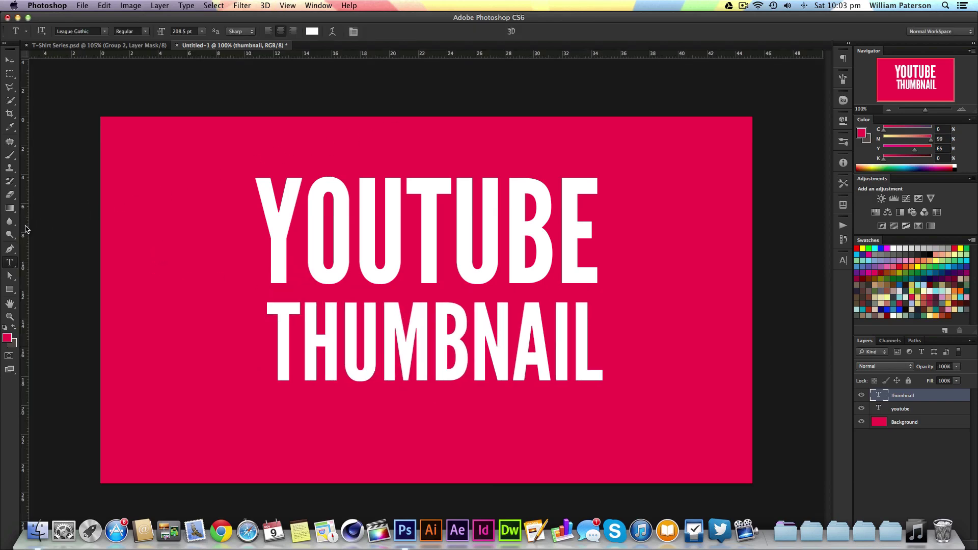
Step: Add guides at YOUTUBE's left and right edges and resize THUMBNAIL to span them
drag(25, 229, 256, 183)
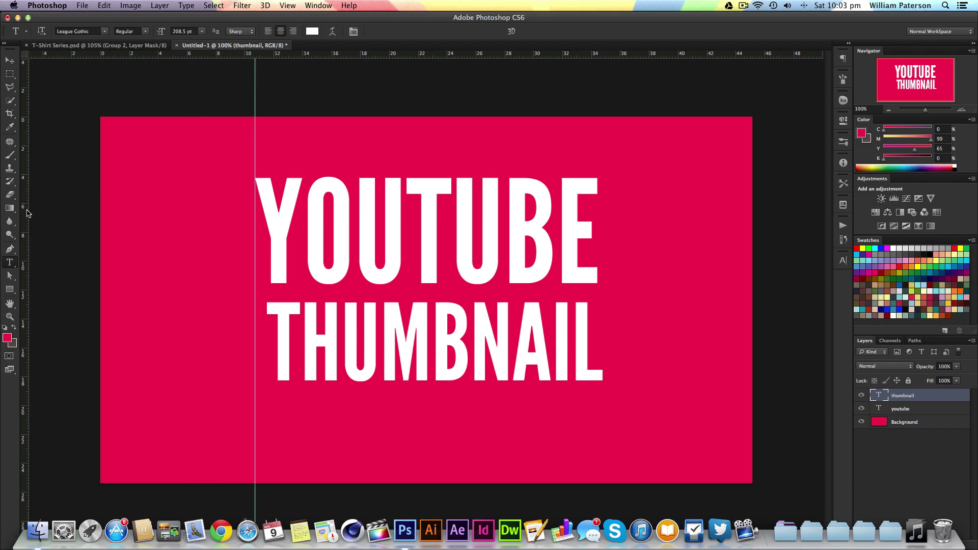
drag(29, 213, 597, 193)
key(super+r)
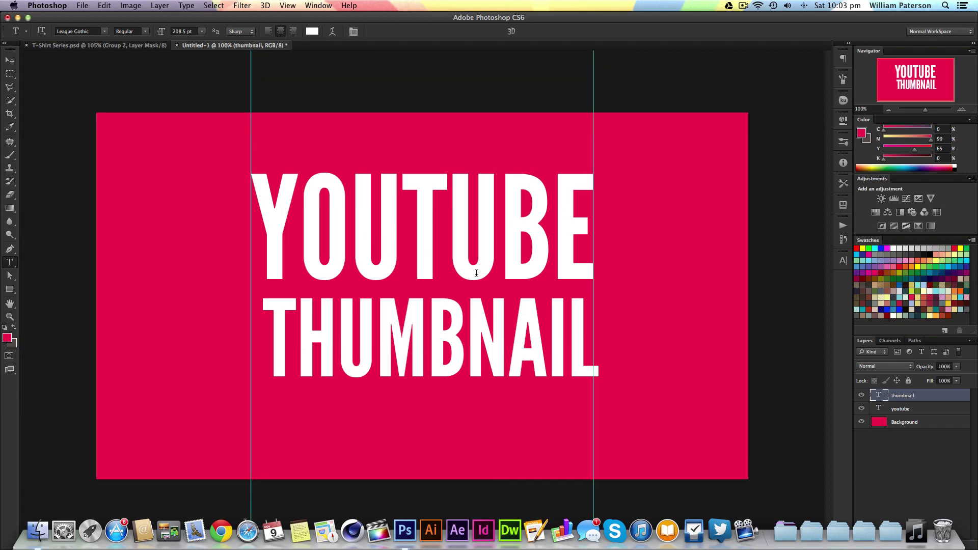
key(super+t)
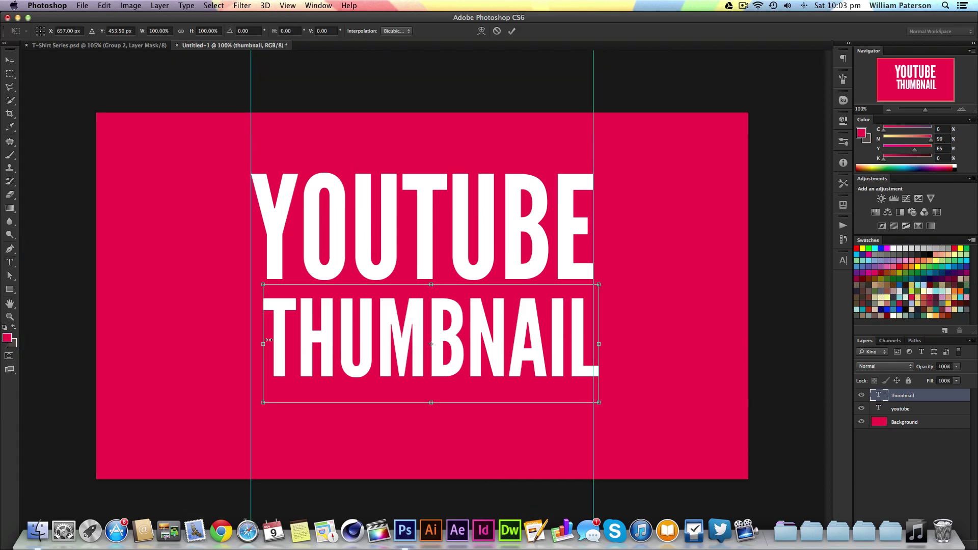
drag(264, 285, 253, 282)
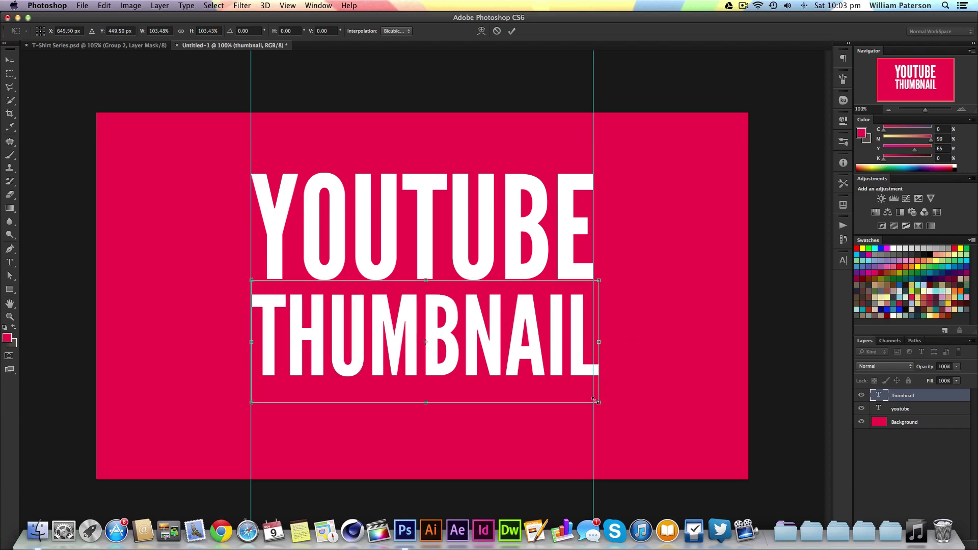
drag(594, 400, 594, 401)
key(Return)
key(super+semicolon)
Step: Centre THUMBNAIL horizontally on the canvas and fine-tune its position
key(v)
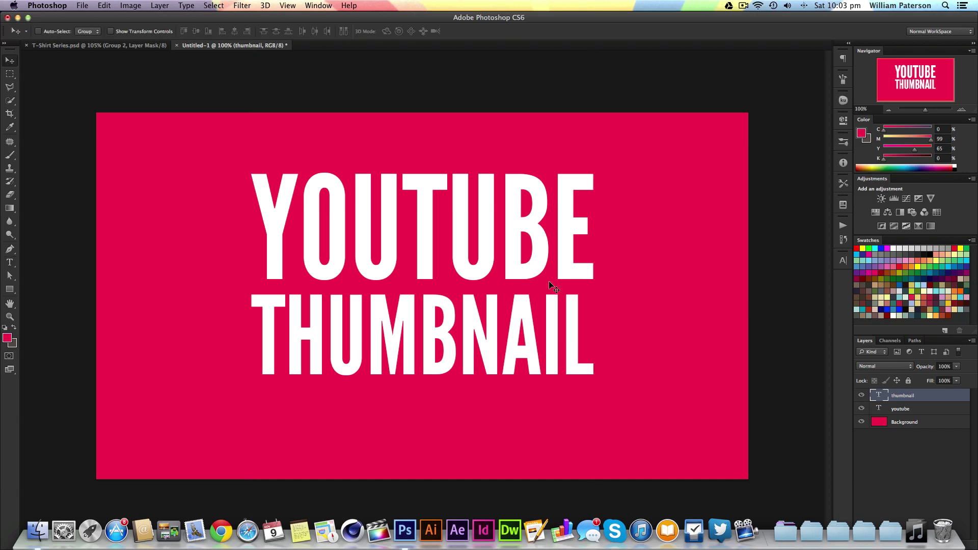
key(super+a)
click(235, 32)
key(super+d)
drag(400, 332, 402, 338)
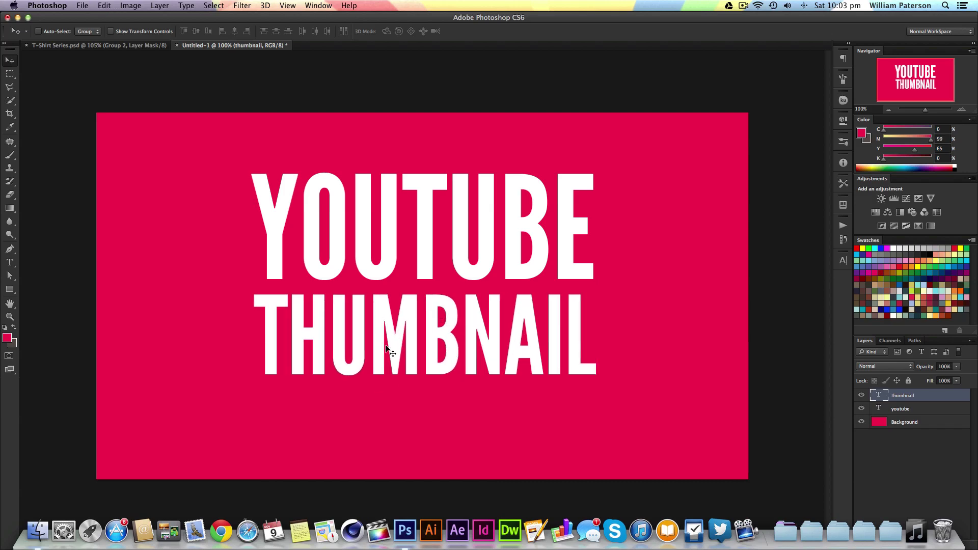
drag(360, 365, 356, 365)
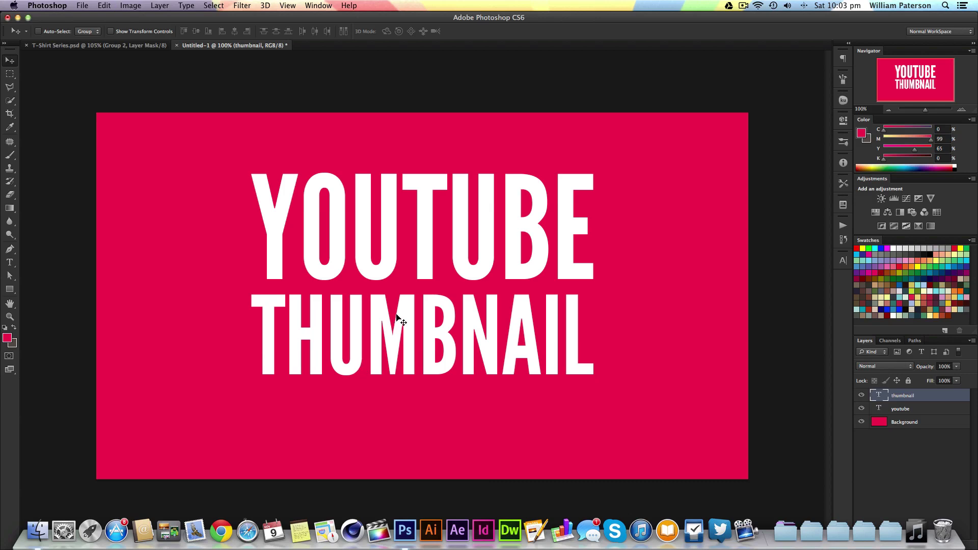
Step: Add a new text line 'Channel' near the bottom of the canvas
key(t)
click(353, 444)
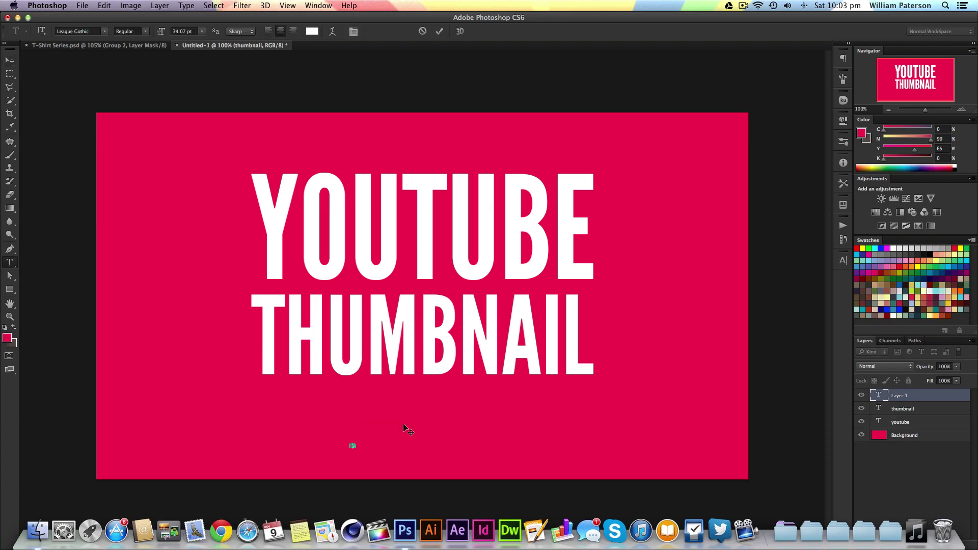
key(Escape)
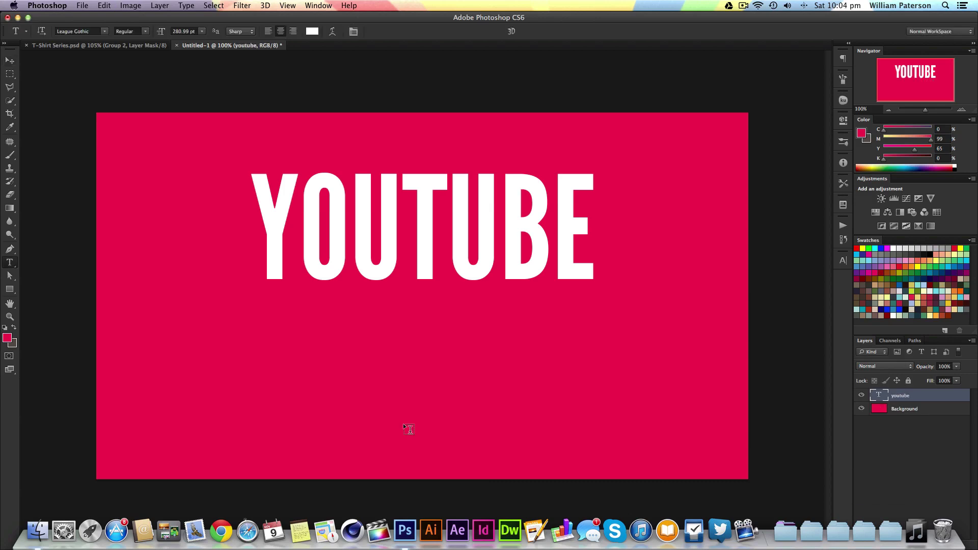
click(319, 444)
text(Channel)
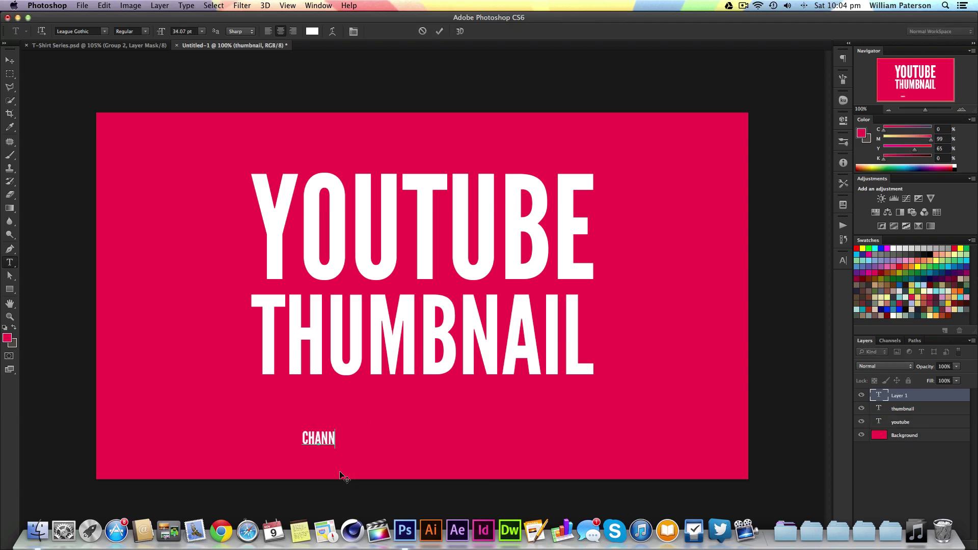
key(super+Return)
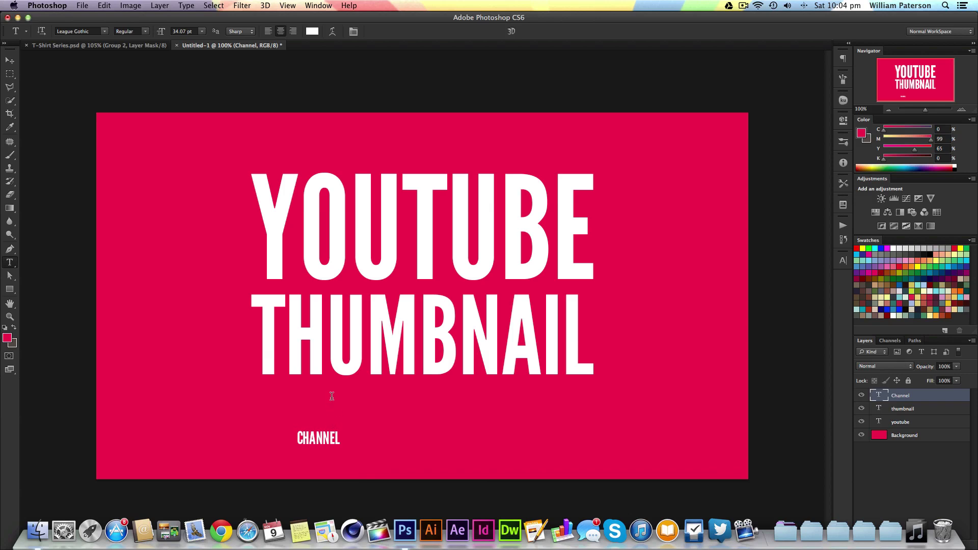
Step: Replace 'Channel' with 'Tutorial' and enlarge it
double_click(330, 431)
key(Escape)
double_click(327, 436)
text(Tutori)
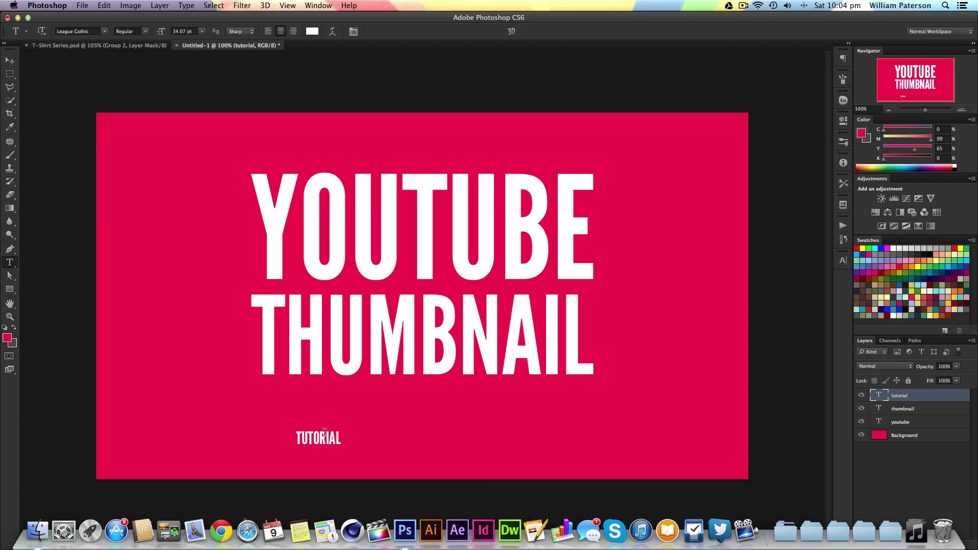
key(super+t)
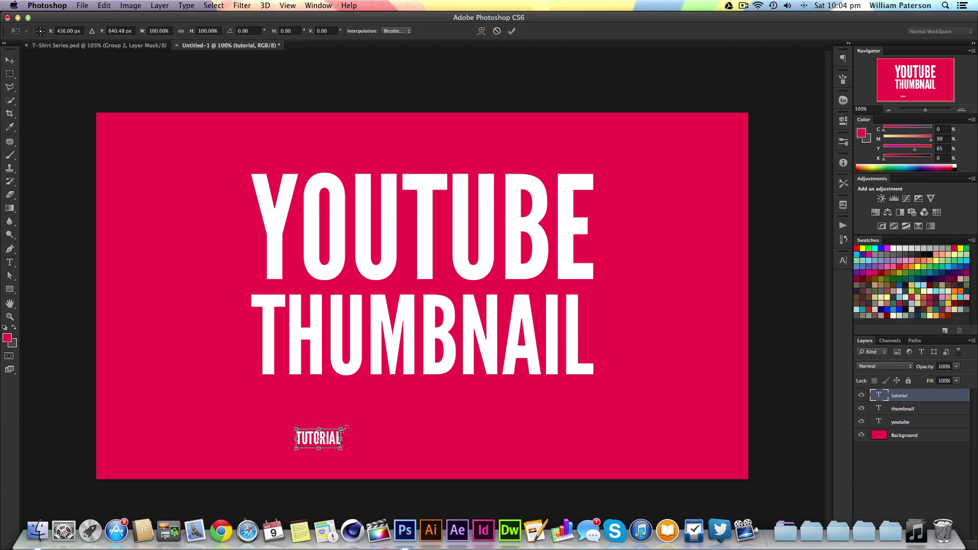
drag(342, 429, 393, 411)
key(Return)
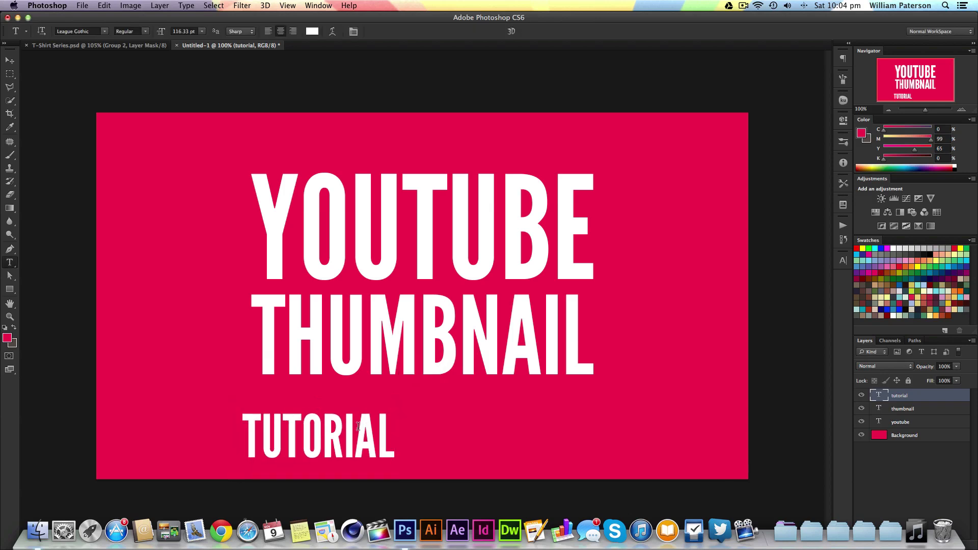
Step: Set the Tutorial text to Wisdom Script AI with All Caps turned off
click(357, 427)
key(super+a)
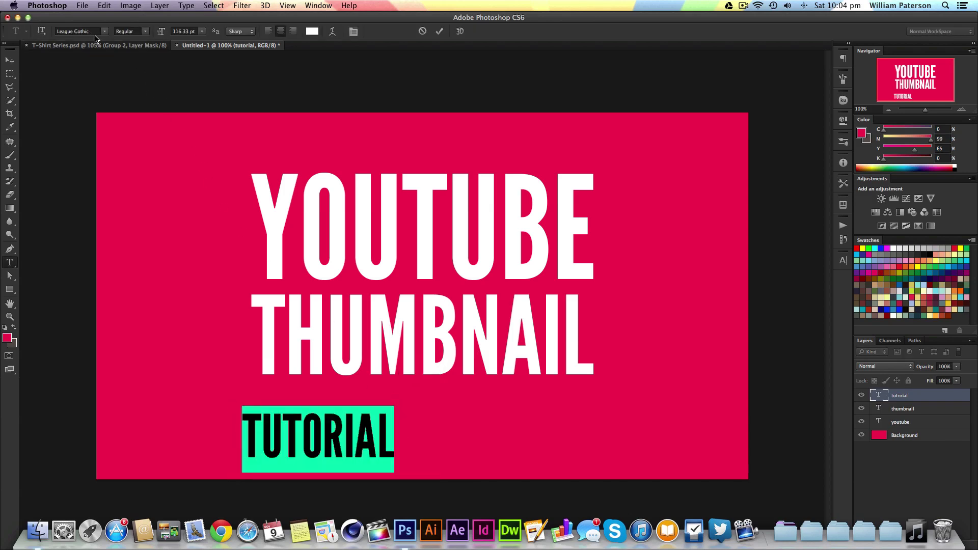
click(79, 31)
text(Wisdom Script AI)
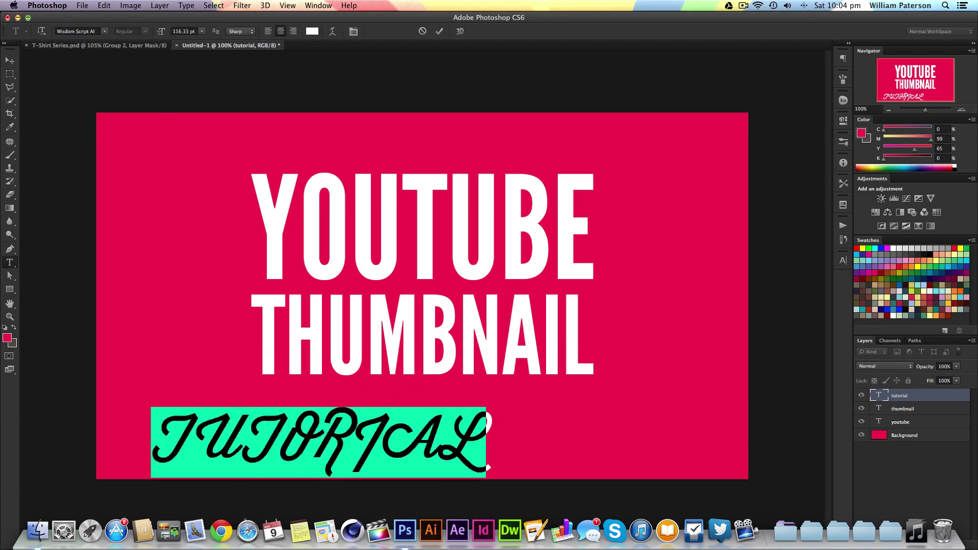
click(844, 261)
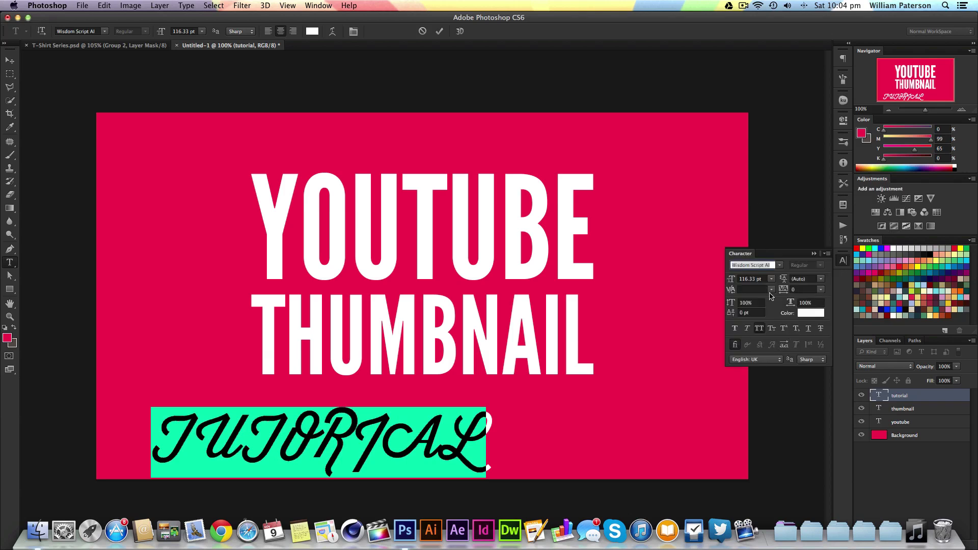
click(759, 328)
click(814, 253)
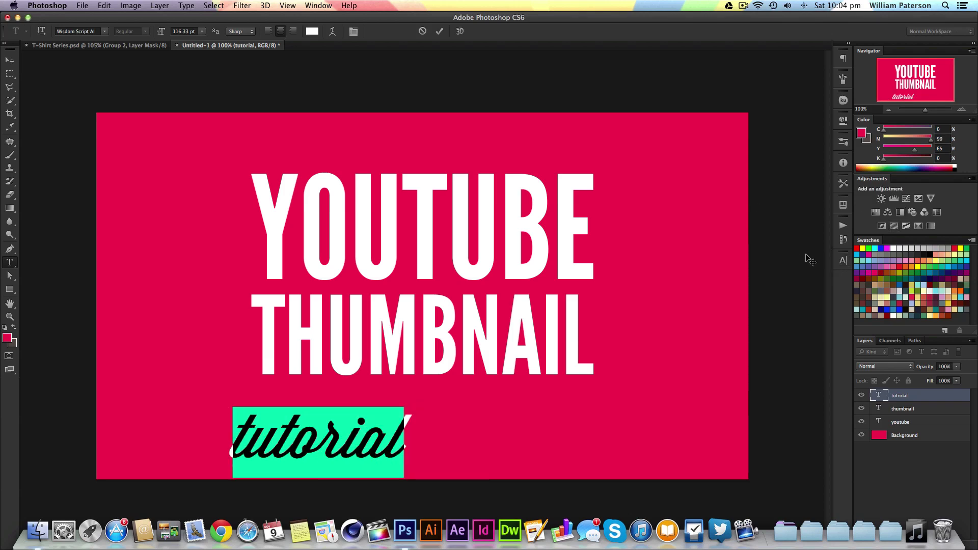
Step: Capitalise the leading T of 'Tutorial' and centre it beneath THUMBNAIL
click(259, 447)
key(BackSpace)
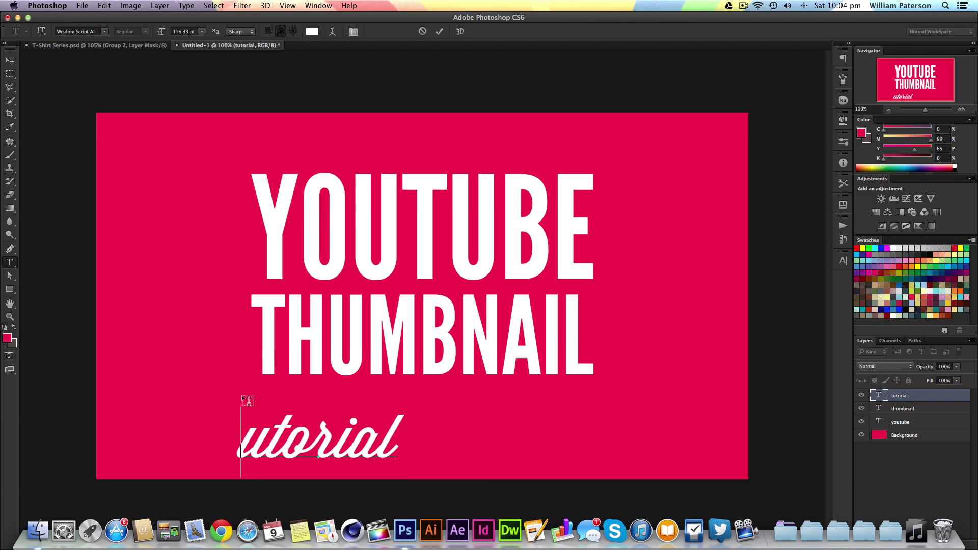
text(T)
key(super+Return)
key(v)
drag(363, 457, 449, 445)
Step: Draw a rectangle around Tutorial and set its stroke alignment to centre
key(u)
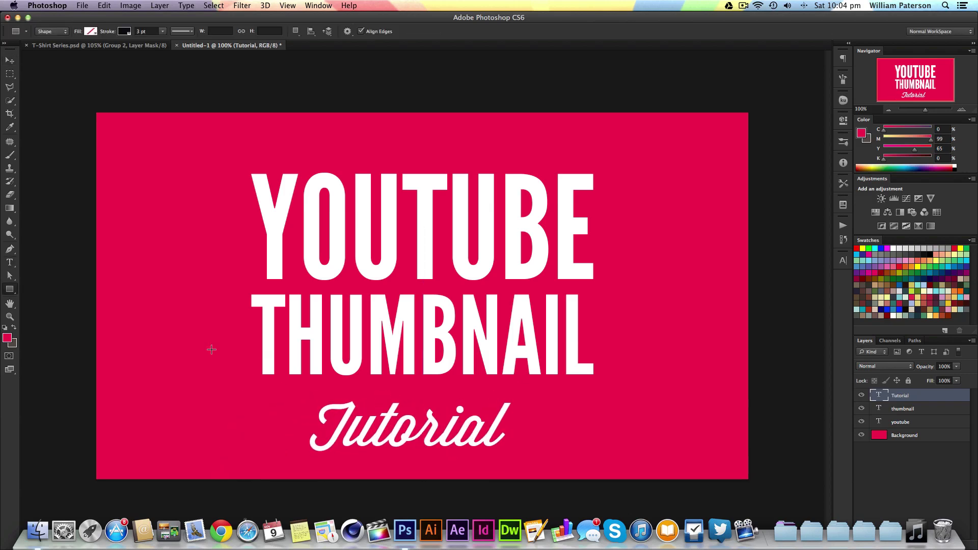
drag(288, 387, 526, 458)
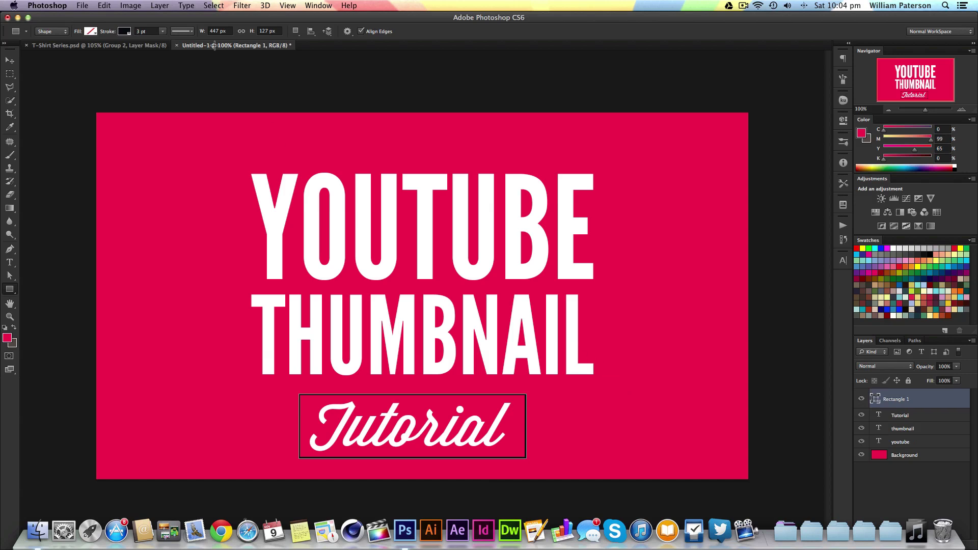
click(185, 33)
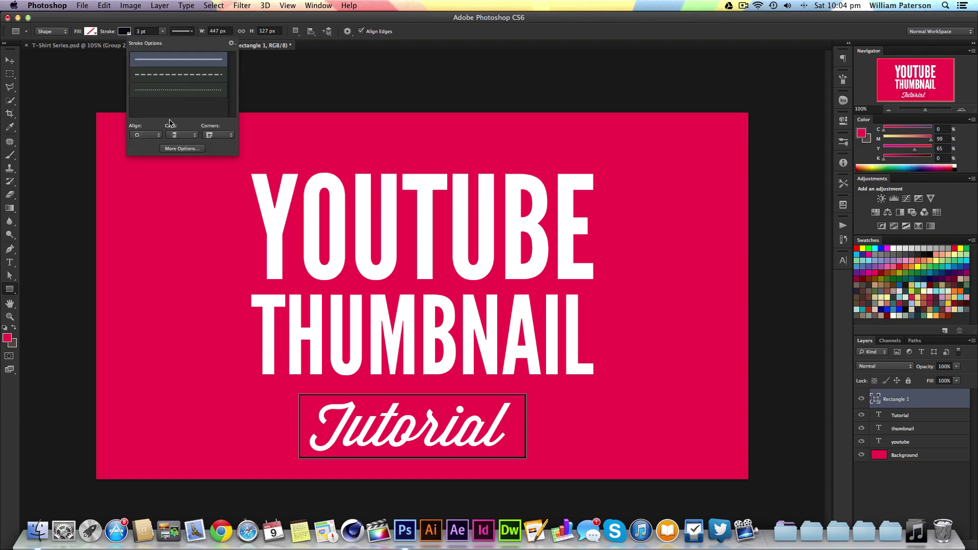
click(182, 149)
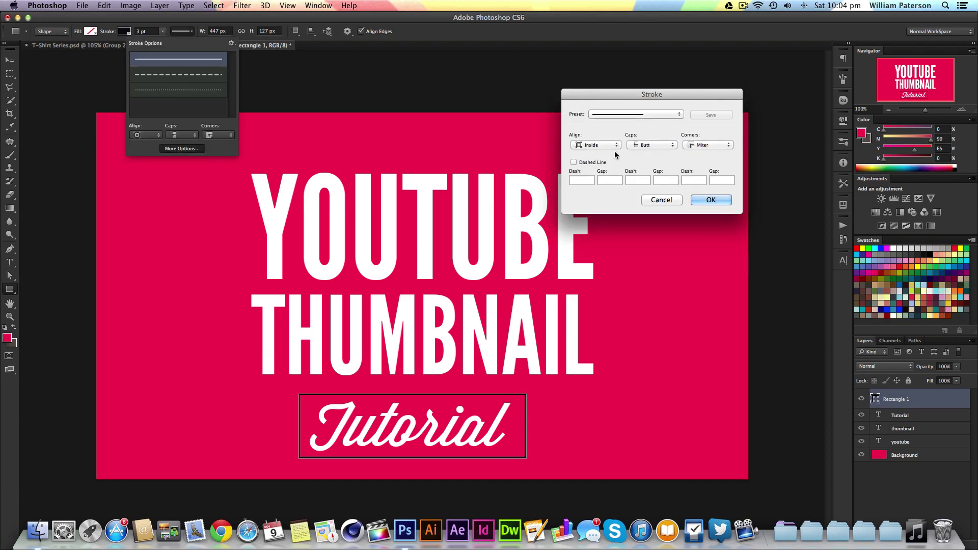
click(614, 148)
click(593, 154)
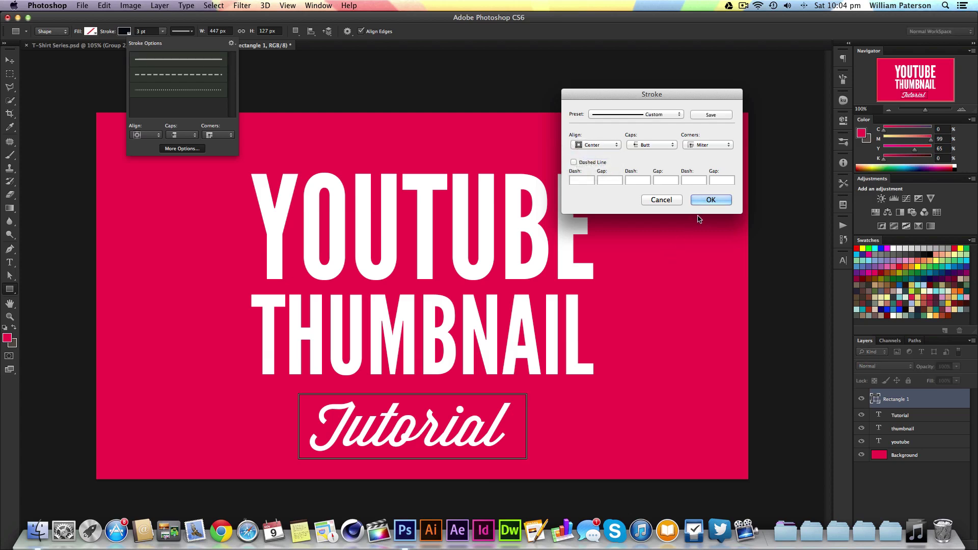
click(708, 200)
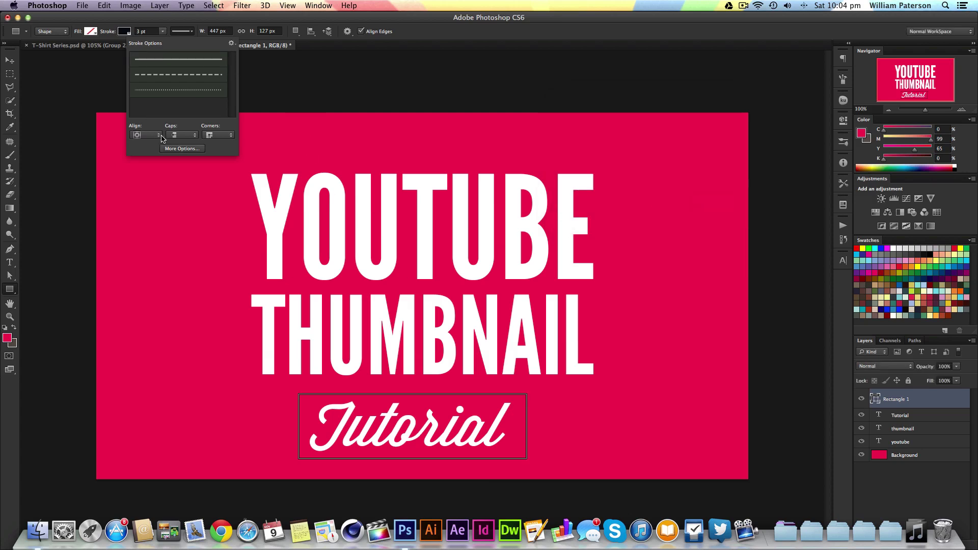
Step: Make the rectangle's outline white and stretch the box slightly taller
click(124, 31)
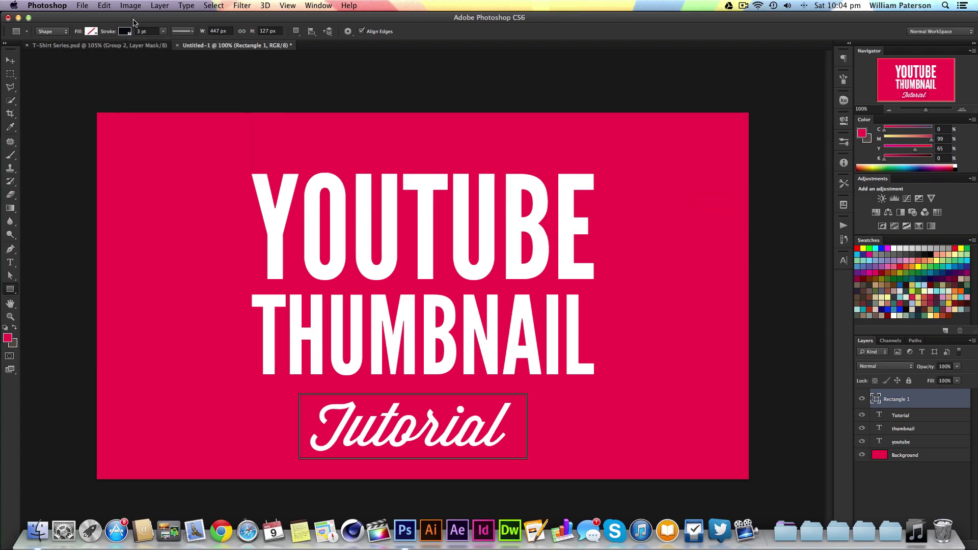
click(123, 31)
click(112, 89)
key(Escape)
key(v)
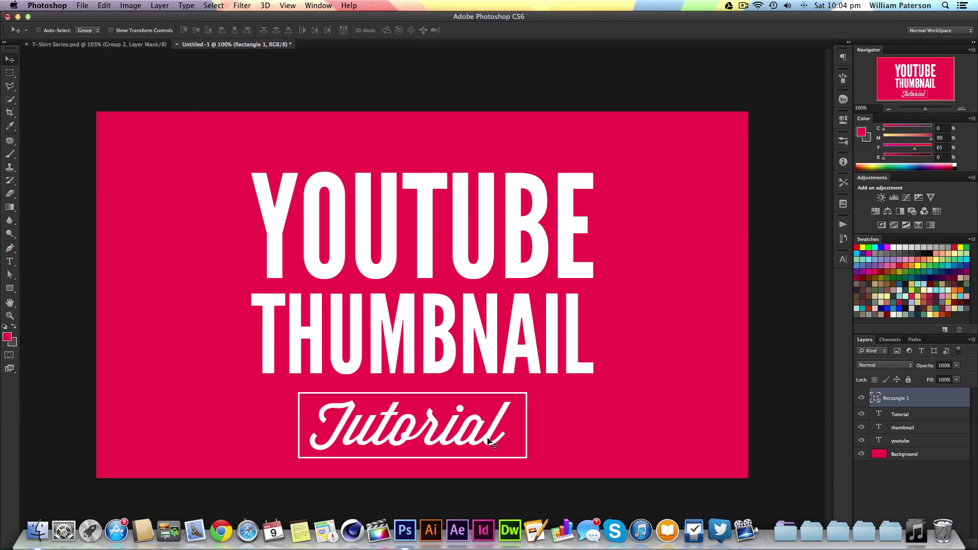
key(super+t)
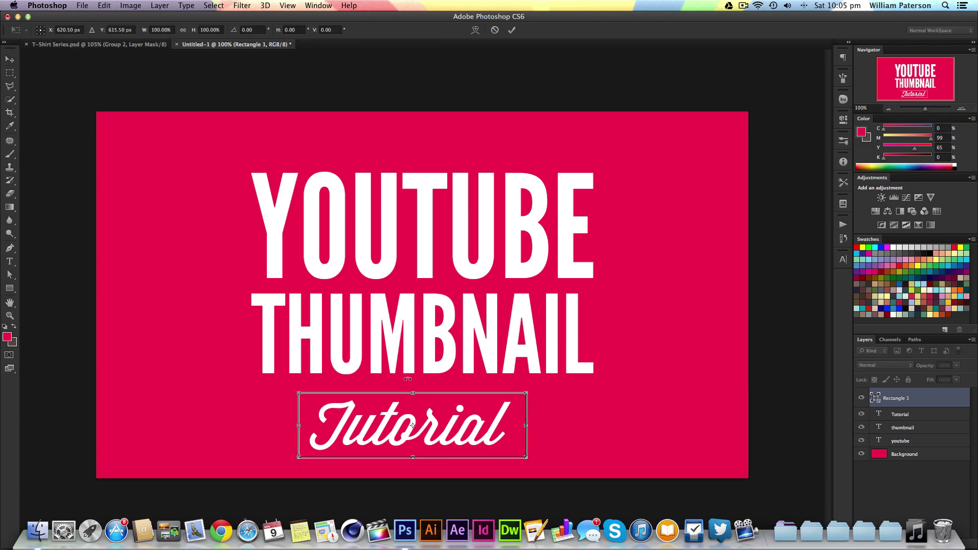
drag(413, 392, 414, 390)
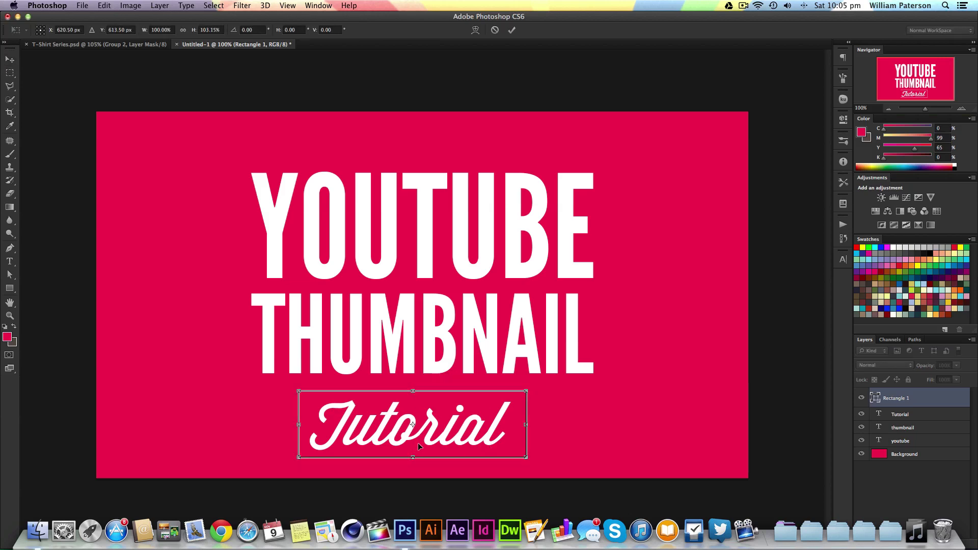
key(Return)
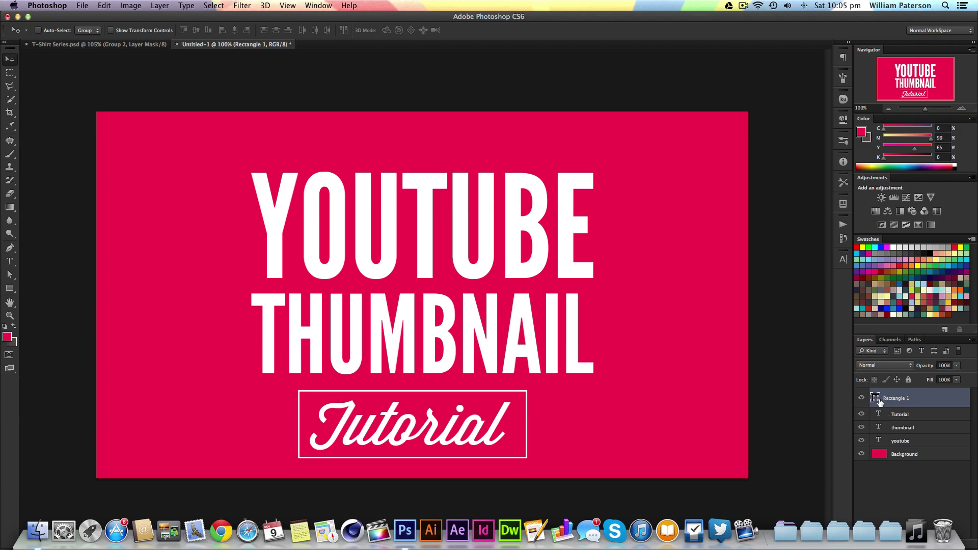
Step: Load the rectangle box outline as a selection and convert the Tutorial text to a shape
super+click(876, 398)
click(901, 415)
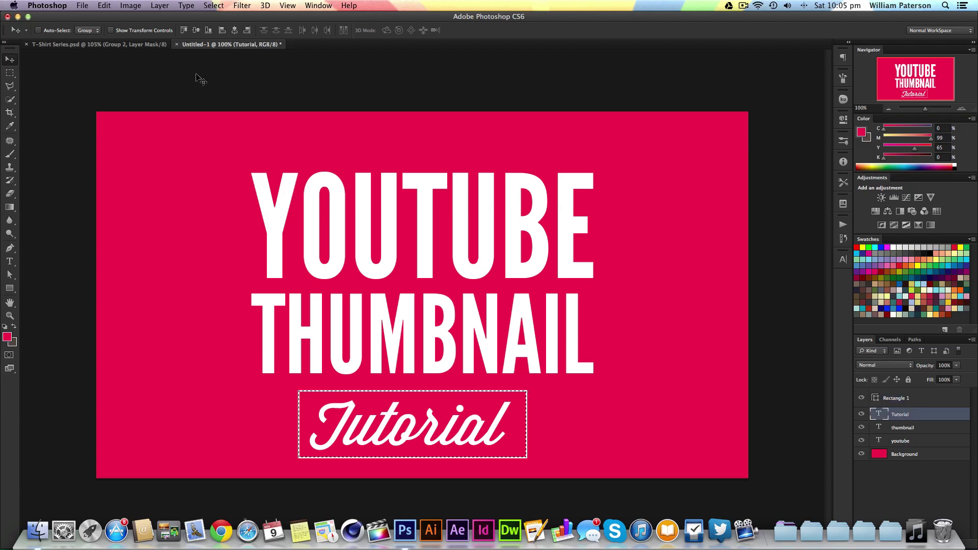
right_click(916, 417)
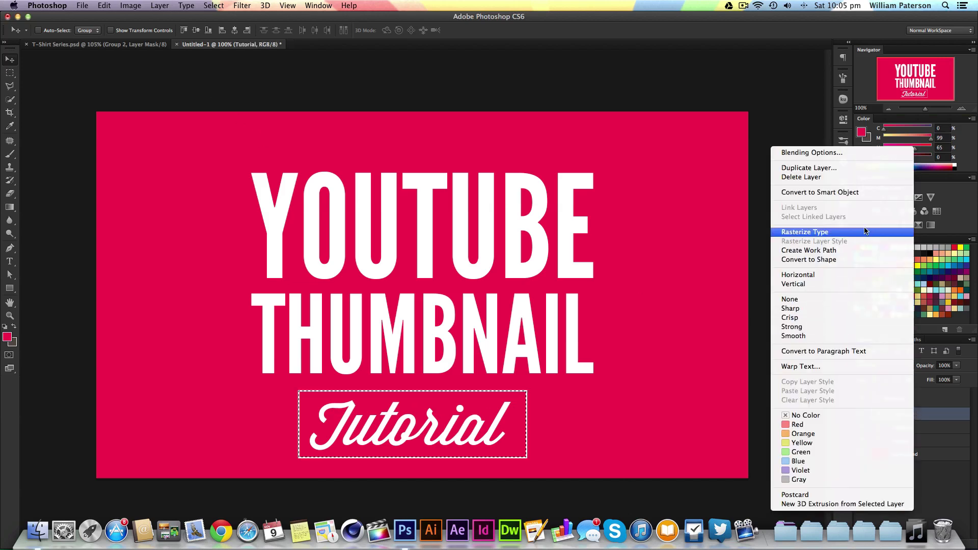
click(873, 260)
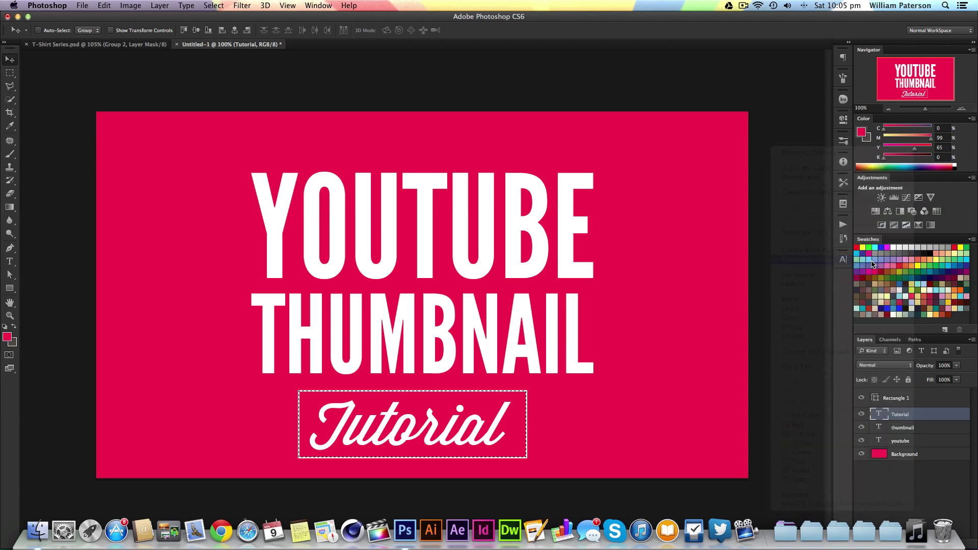
Step: Centre Tutorial inside the box, then group it with Rectangle 1 as Group 1
click(235, 31)
click(208, 31)
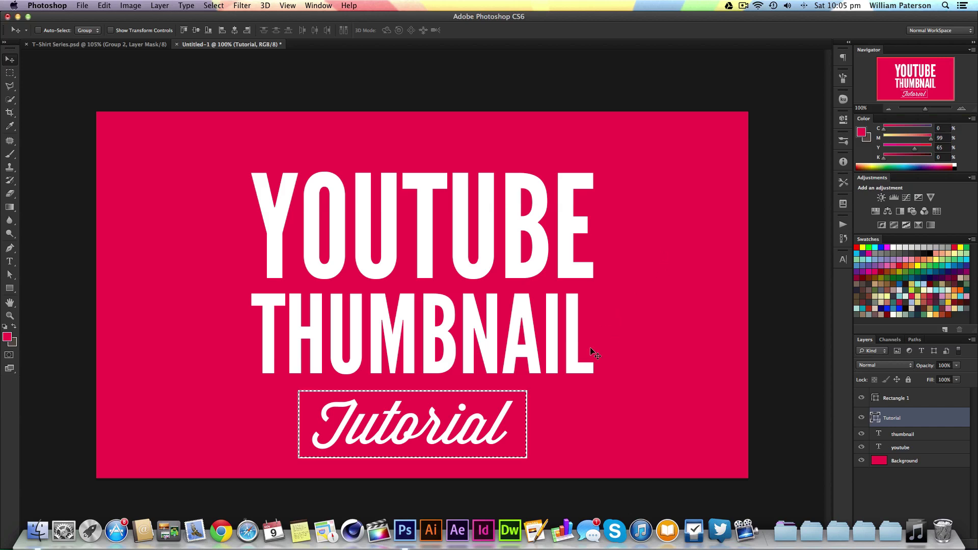
key(super+d)
shift+click(901, 402)
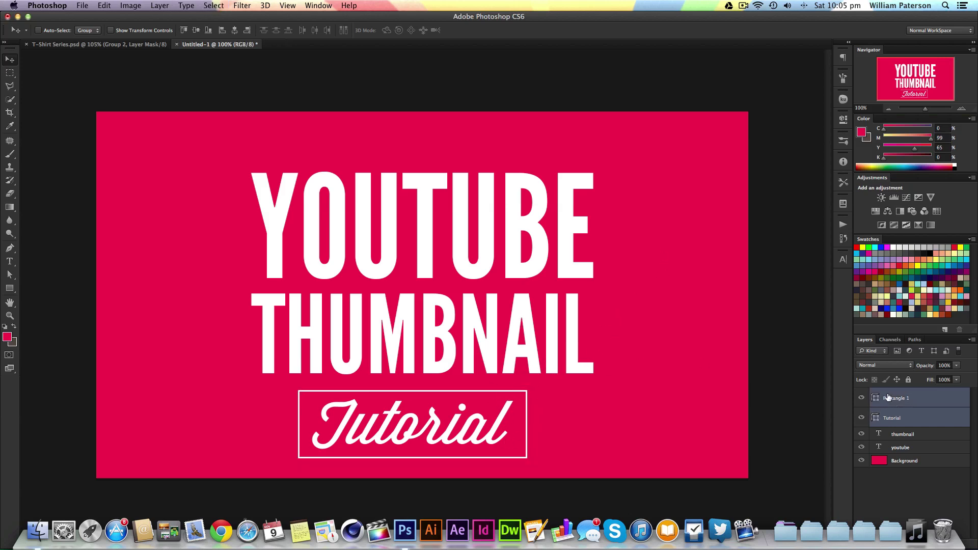
key(super+g)
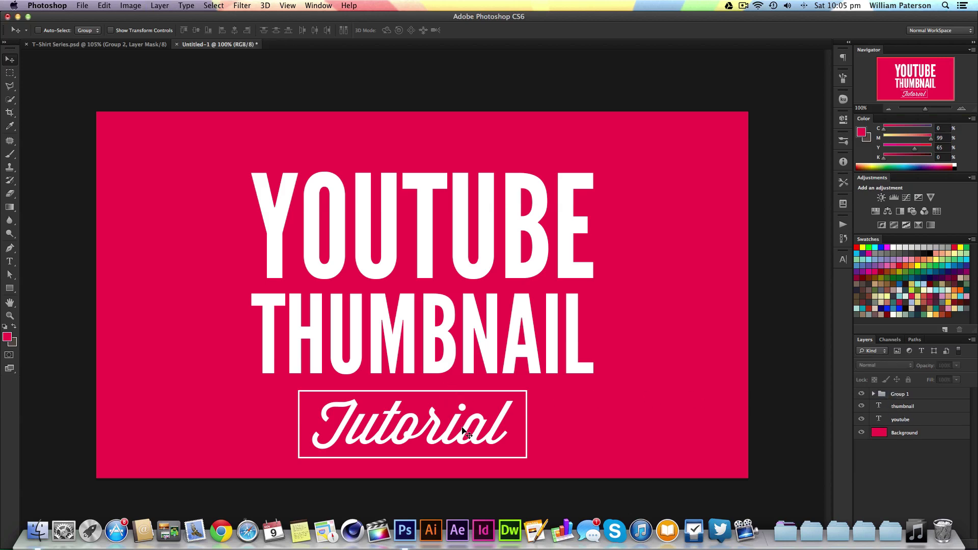
Step: Move the boxed Tutorial group up over the title and rotate it 15° counter-clockwise
click(467, 430)
click(584, 181)
drag(452, 424, 467, 293)
key(super+t)
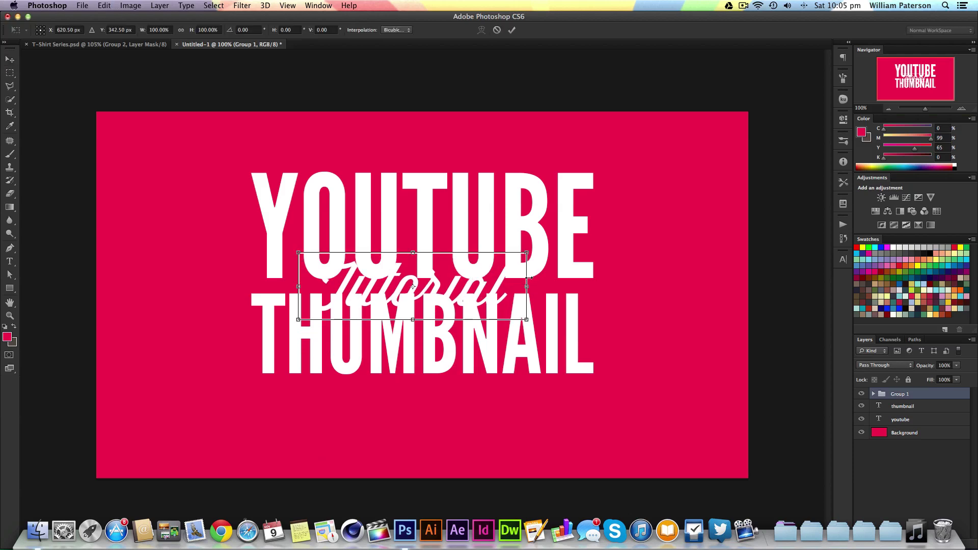
drag(547, 338, 532, 323)
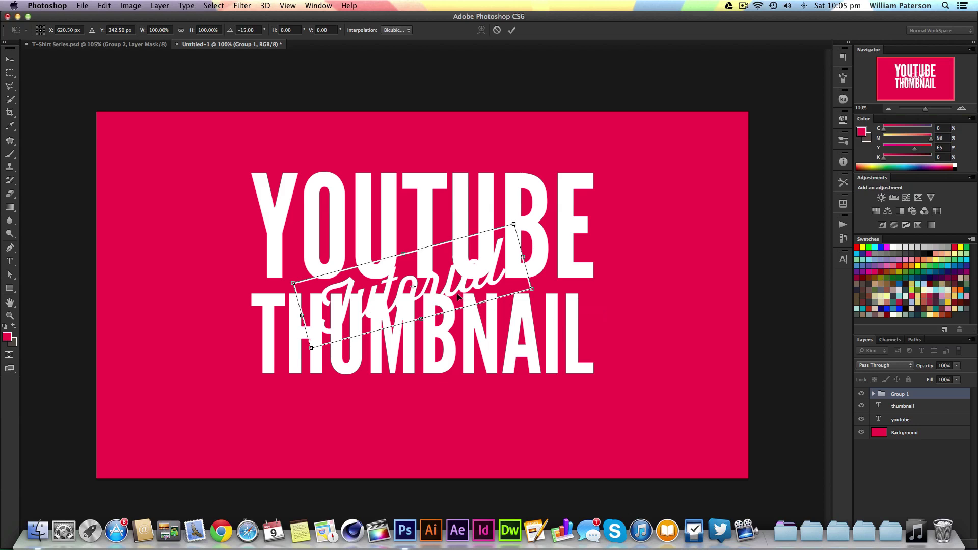
key(Return)
Step: Shrink the tilted badge, place it over the title, and load the box outline as a selection
key(super+t)
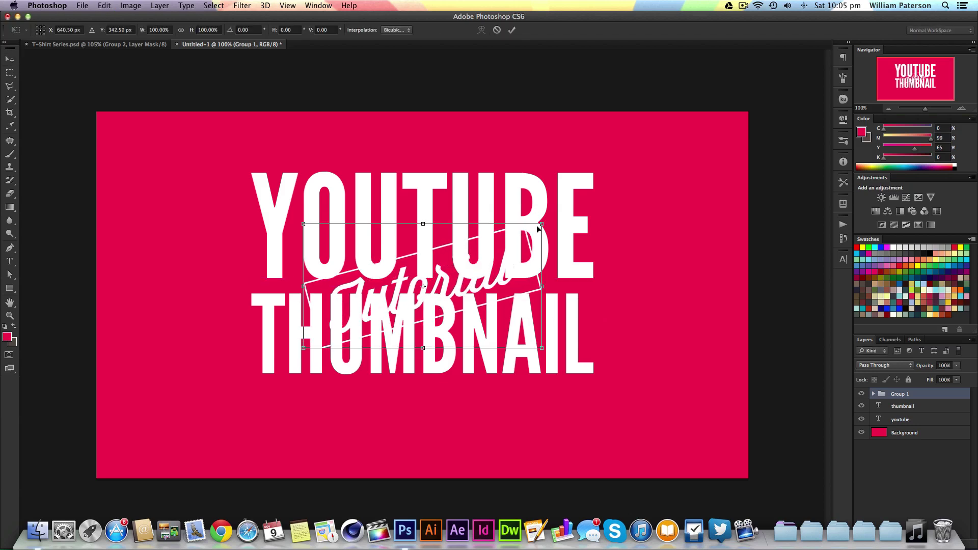
drag(536, 227, 514, 239)
key(Return)
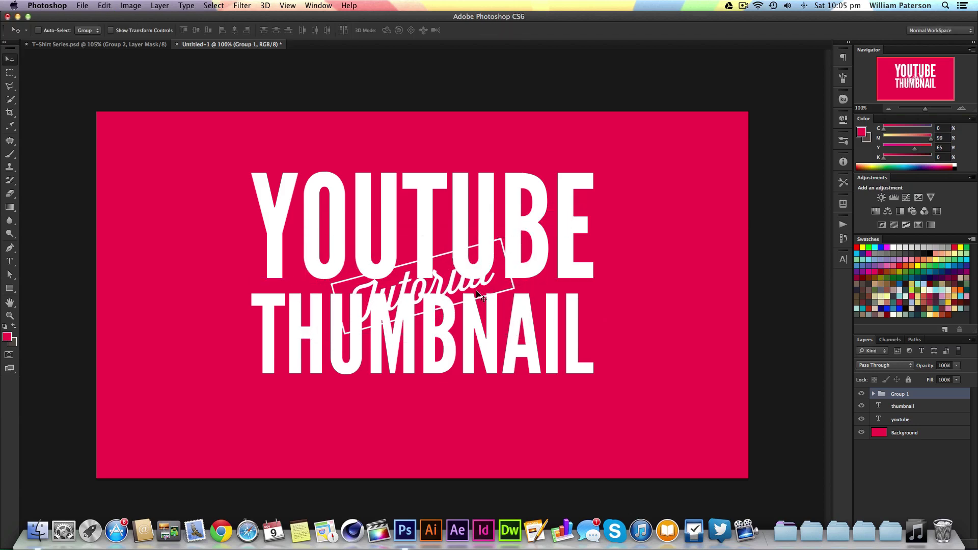
drag(472, 283, 474, 284)
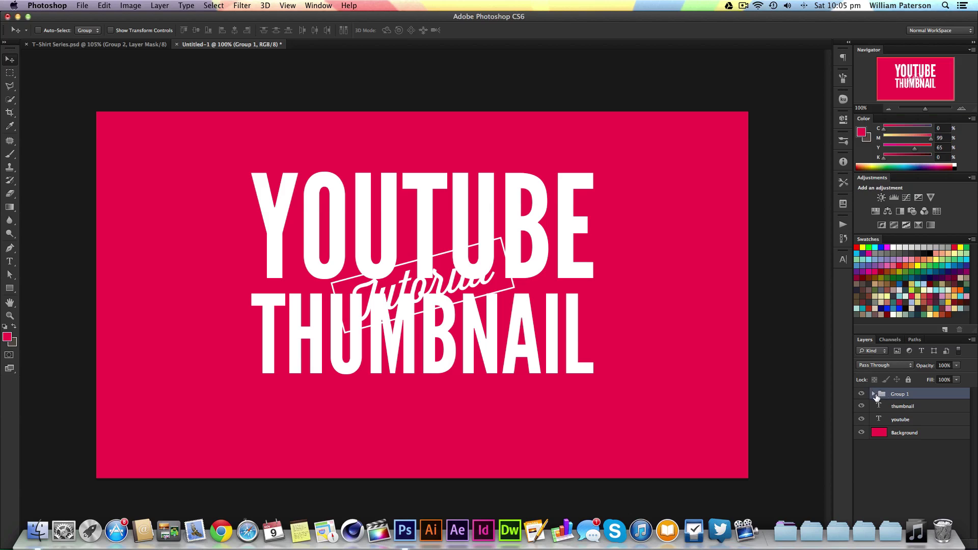
click(874, 394)
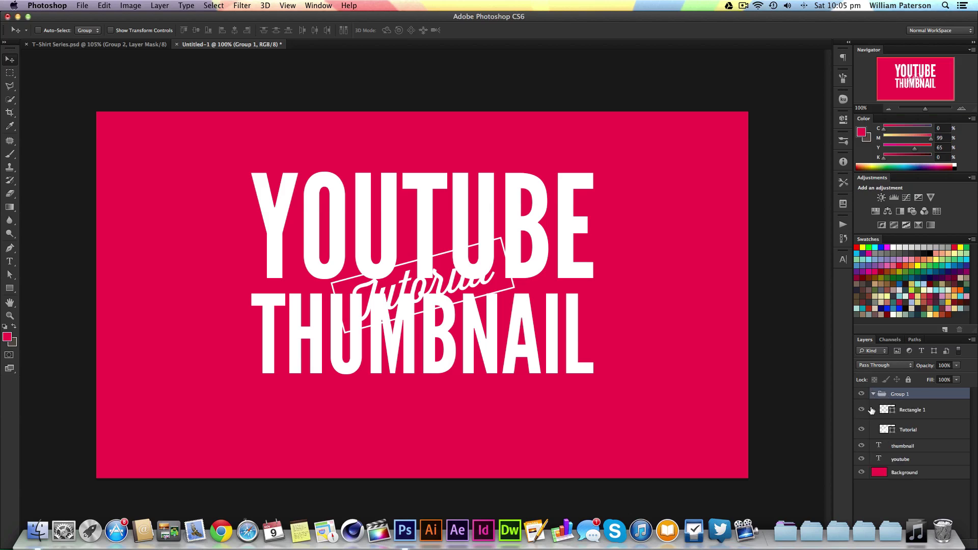
super+click(887, 410)
Step: Group the youtube and thumbnail text layers into Group 2
click(904, 446)
shift+click(932, 459)
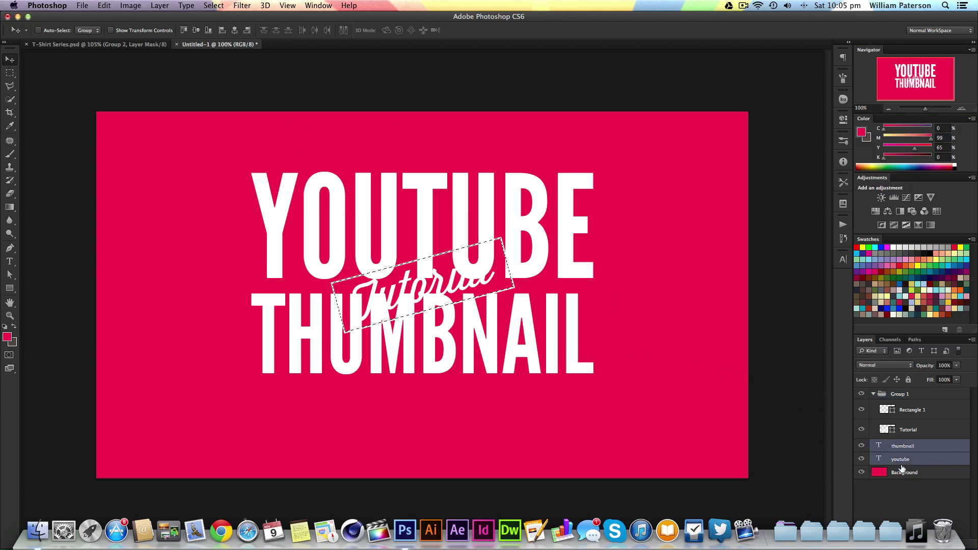
key(super+g)
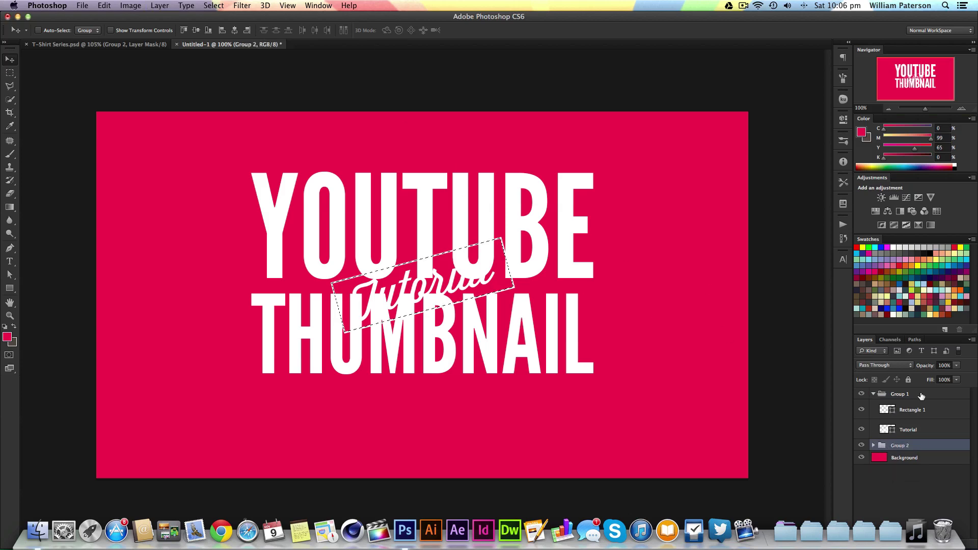
Step: Expand the tilted box selection by 5 px twice, then collapse Group 1
click(906, 396)
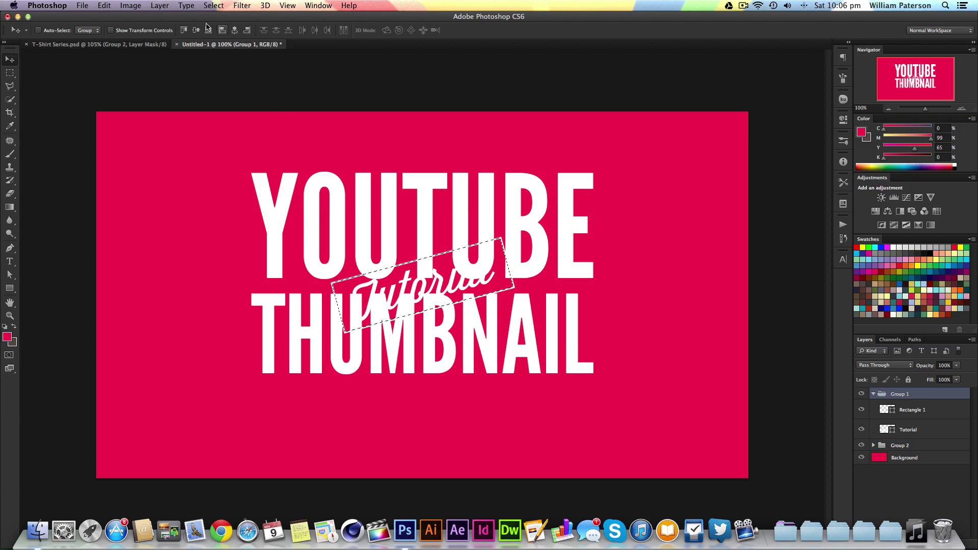
click(213, 6)
mouse_move(230, 134)
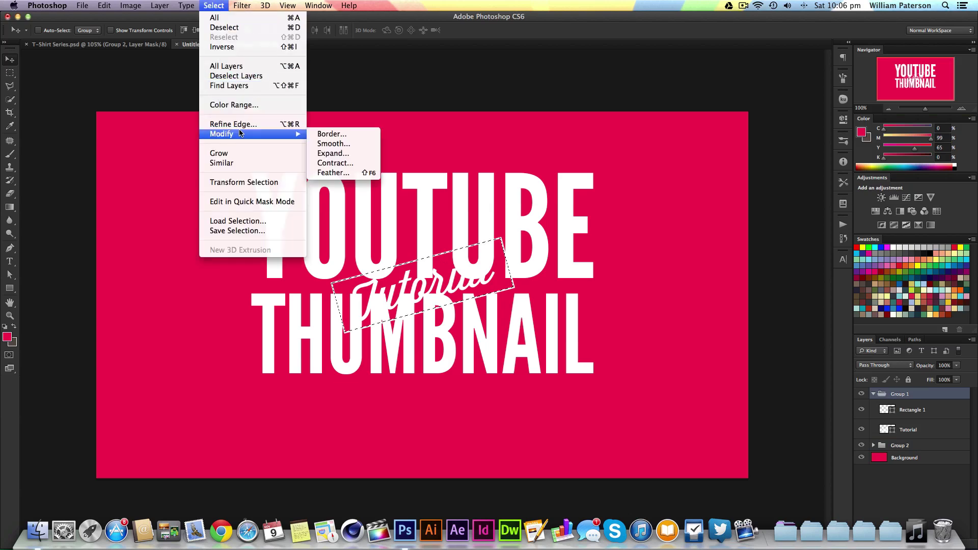
click(355, 146)
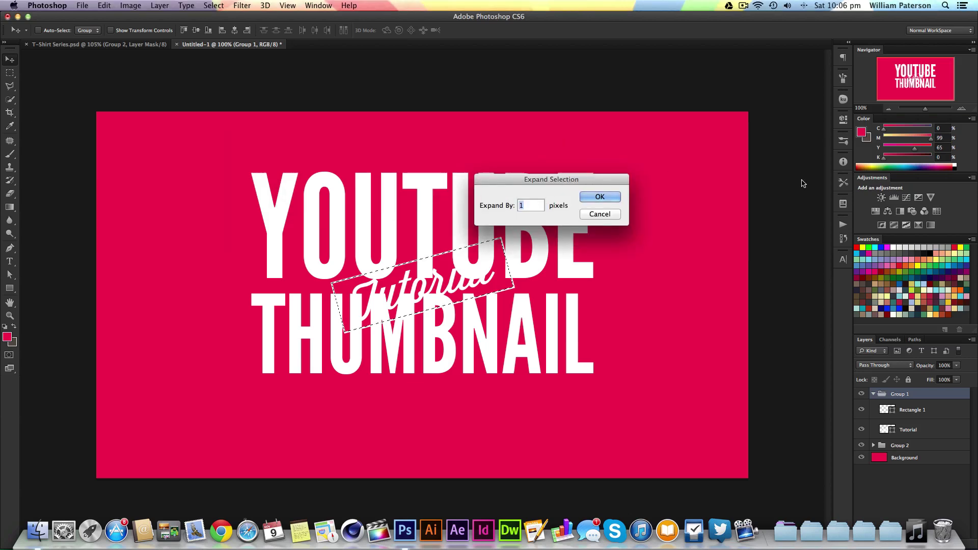
text(5)
key(Return)
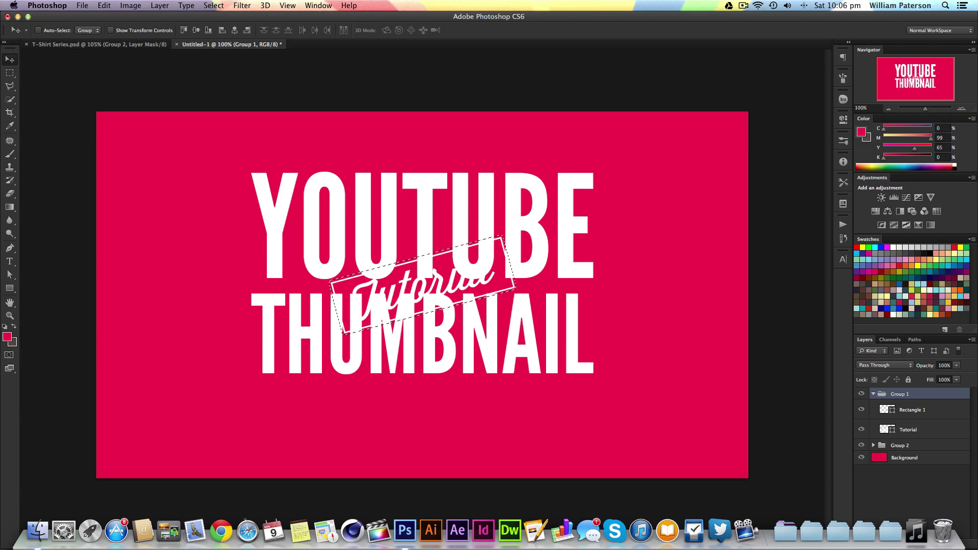
click(217, 4)
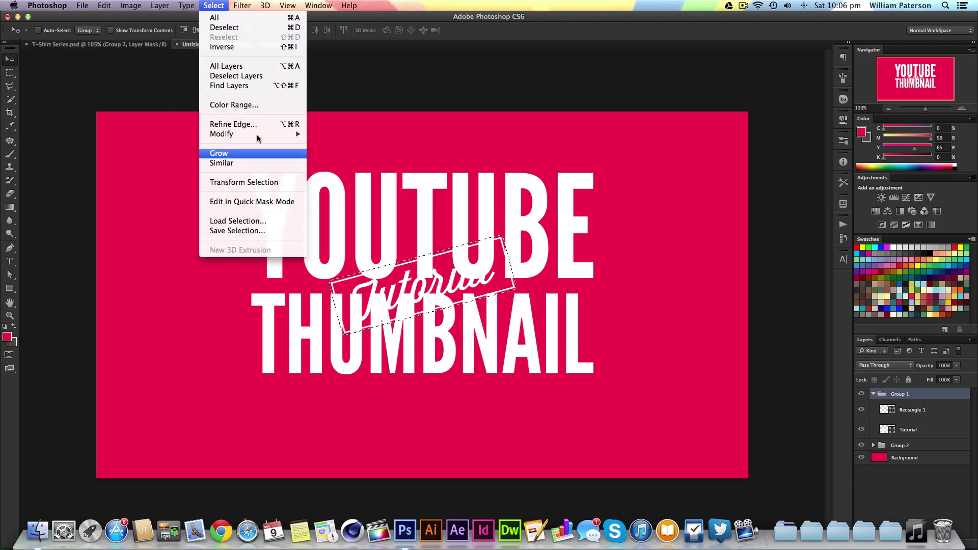
mouse_move(285, 134)
click(373, 154)
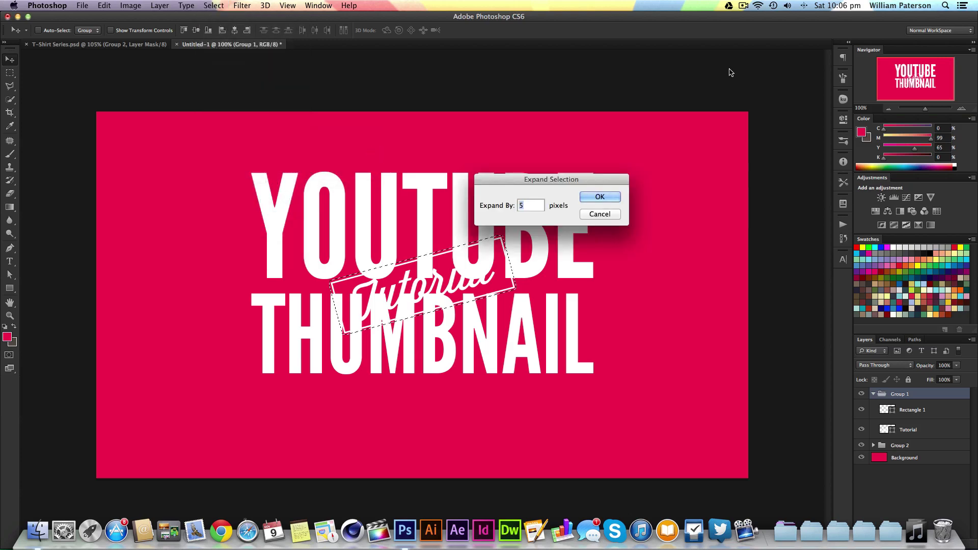
click(617, 200)
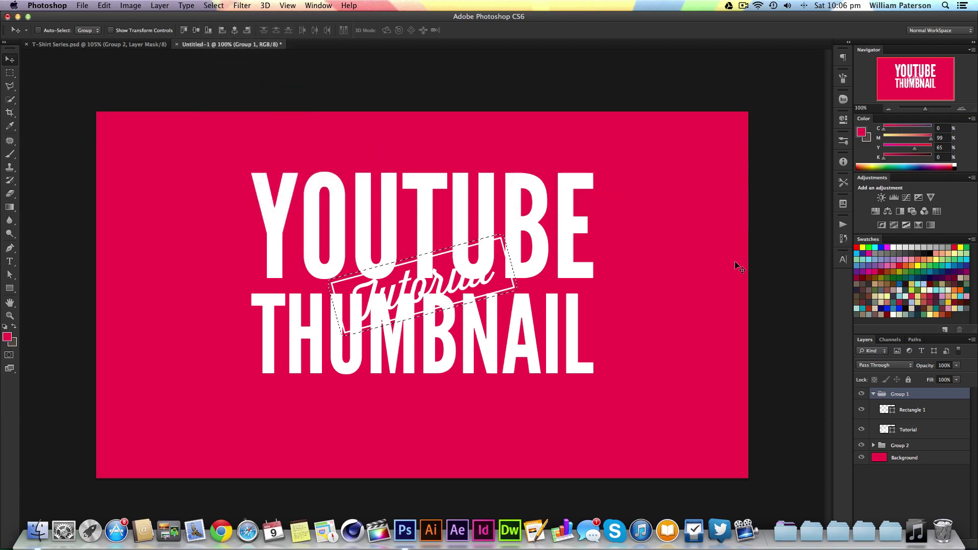
click(873, 395)
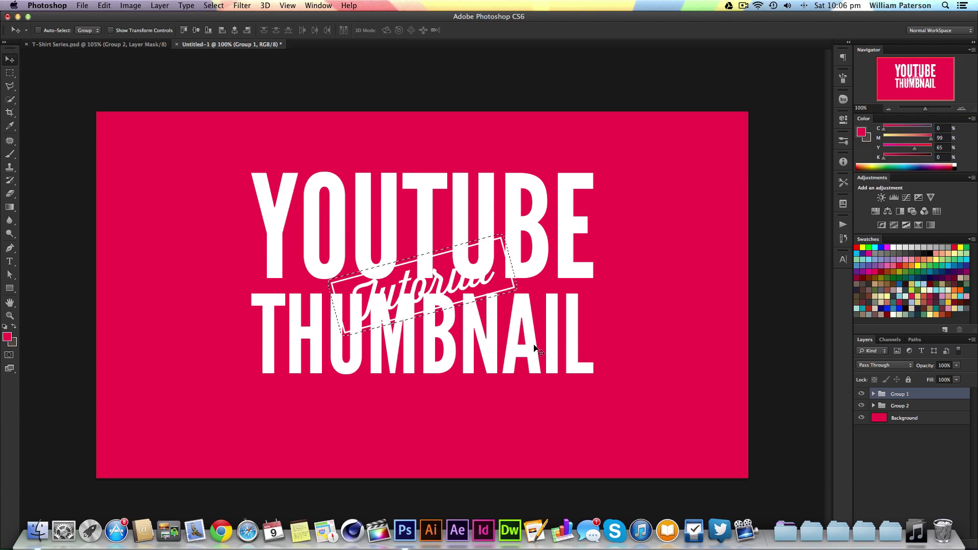
Step: Add a layer mask to Group 2 from the box selection, then select Group 1 and Group 2
click(862, 405)
click(862, 406)
click(903, 406)
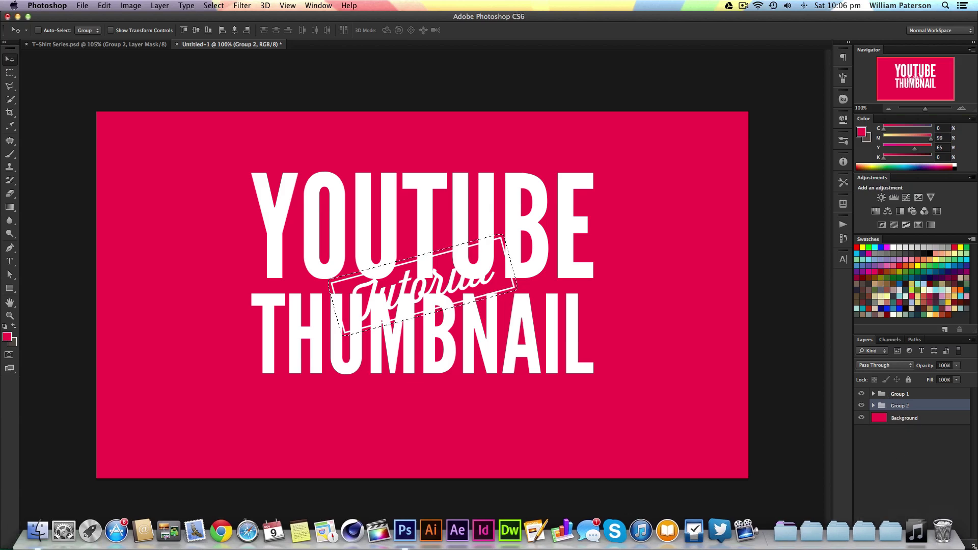
drag(970, 539, 976, 515)
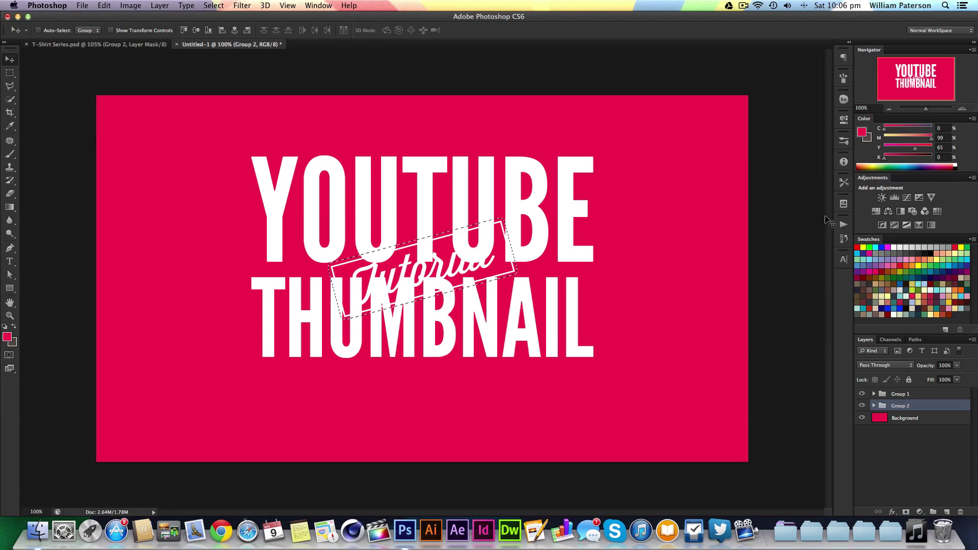
click(906, 513)
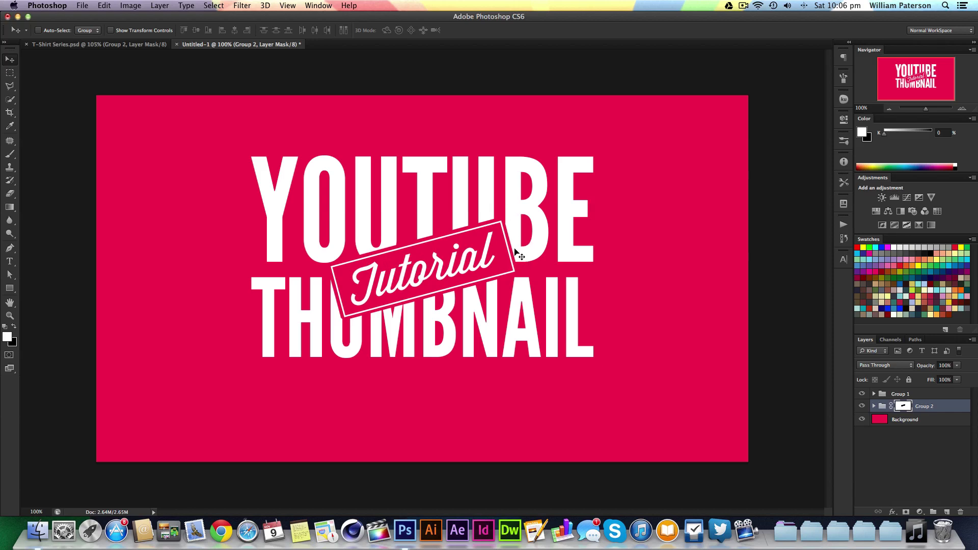
click(910, 399)
shift+click(920, 407)
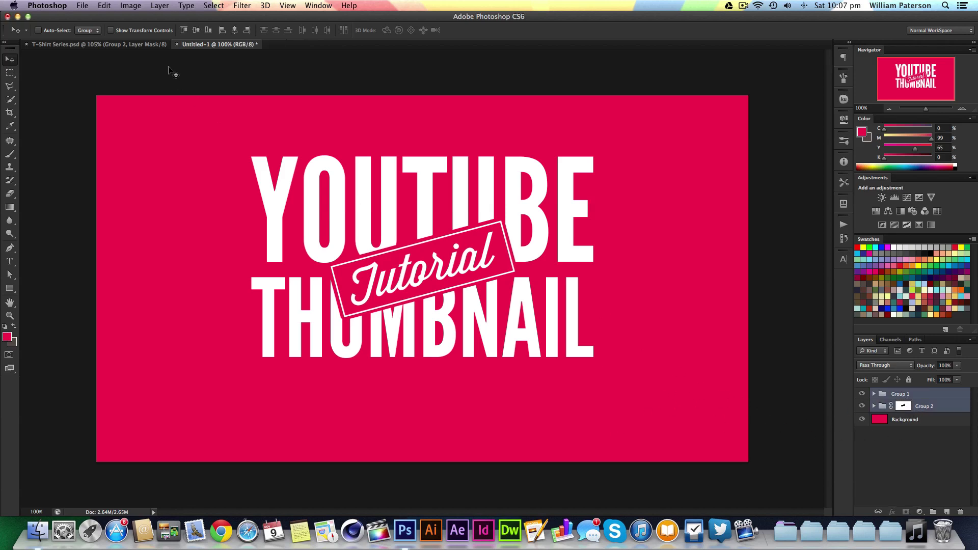
Step: Check the T-Shirt Series reference, return to the thumbnail at 100% view, and deselect the layers
click(100, 44)
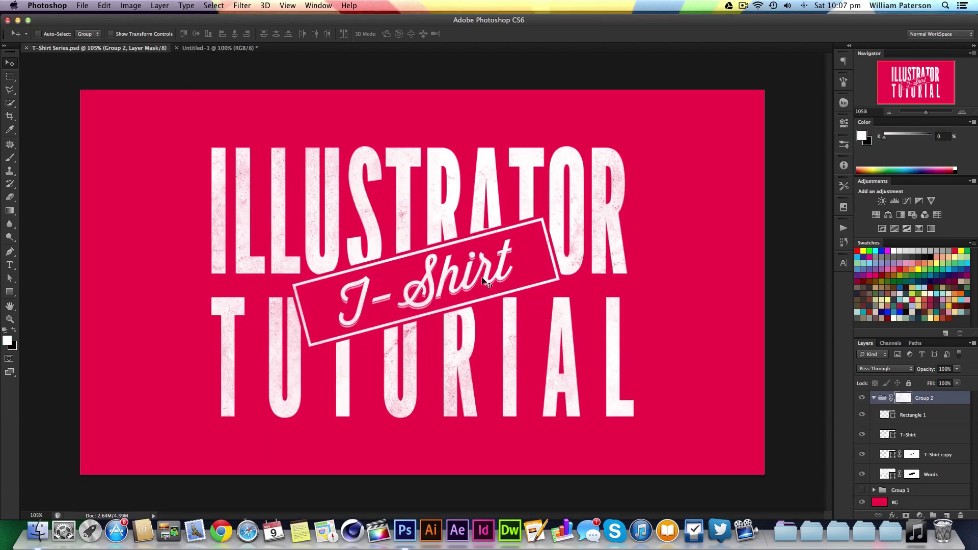
click(214, 49)
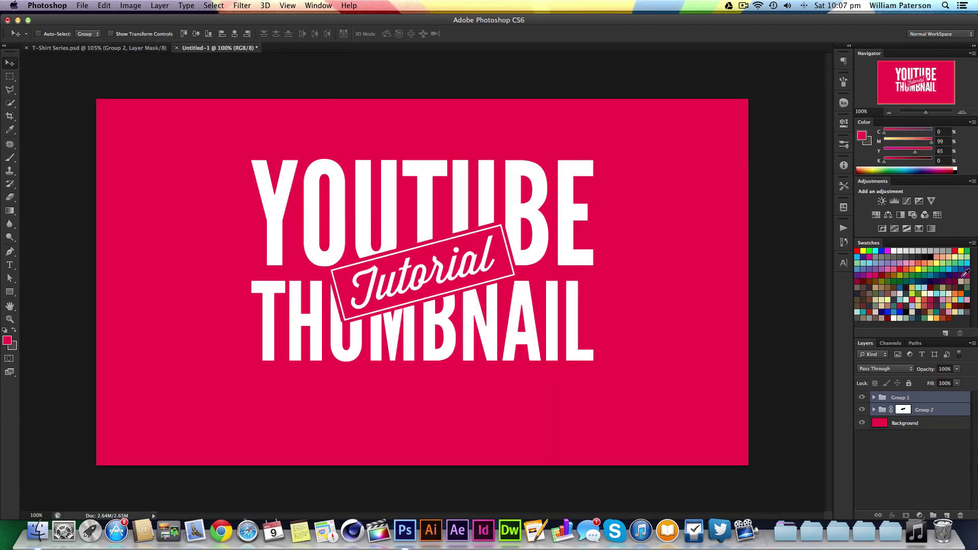
key(super+equal)
key(super+equal)
key(super+minus)
key(super+minus)
key(alt+super+shift+a)
Step: Duplicate the Tutorial layer inside Group 1 as Tutorial copy
click(874, 398)
click(910, 434)
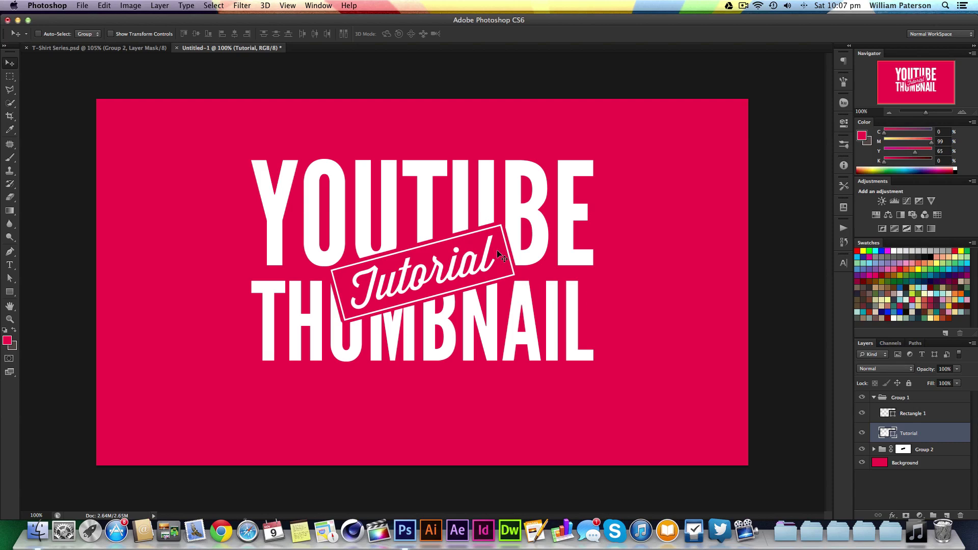
key(super+j)
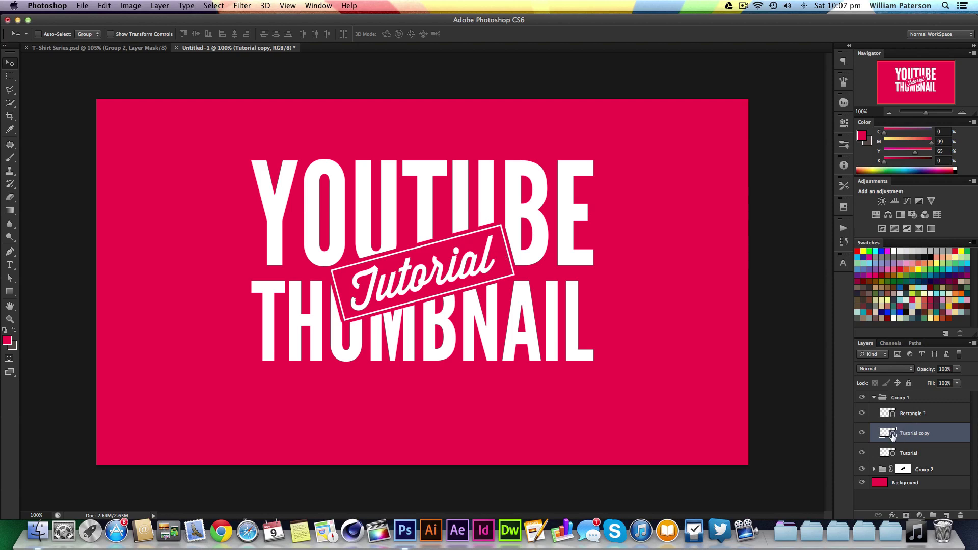
drag(903, 433, 896, 459)
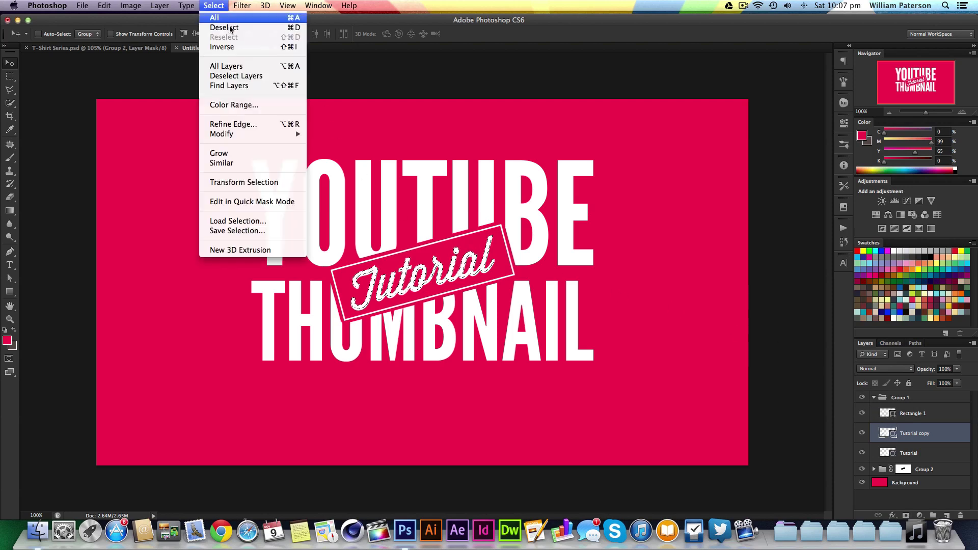
Step: Expand the Tutorial selection by 2 pixels
mouse_move(244, 134)
click(340, 154)
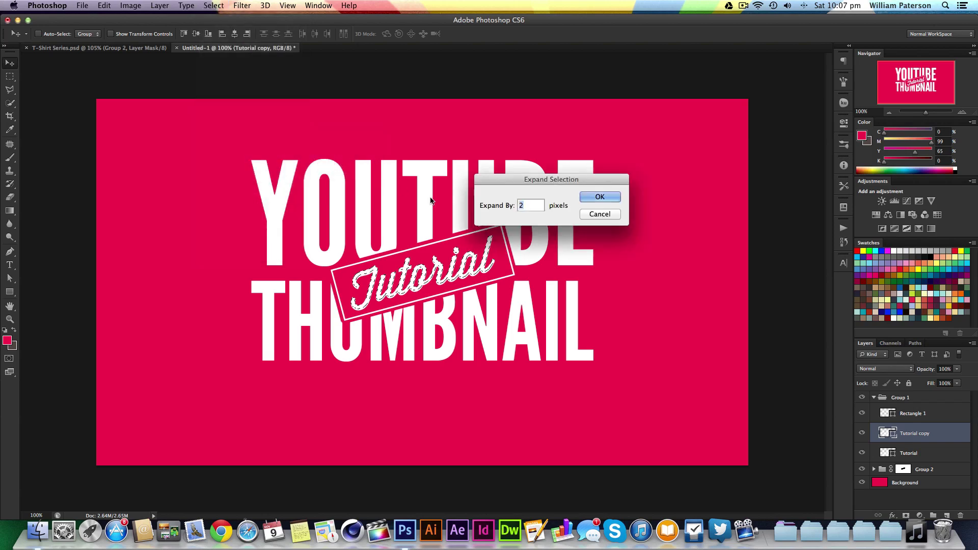
key(Return)
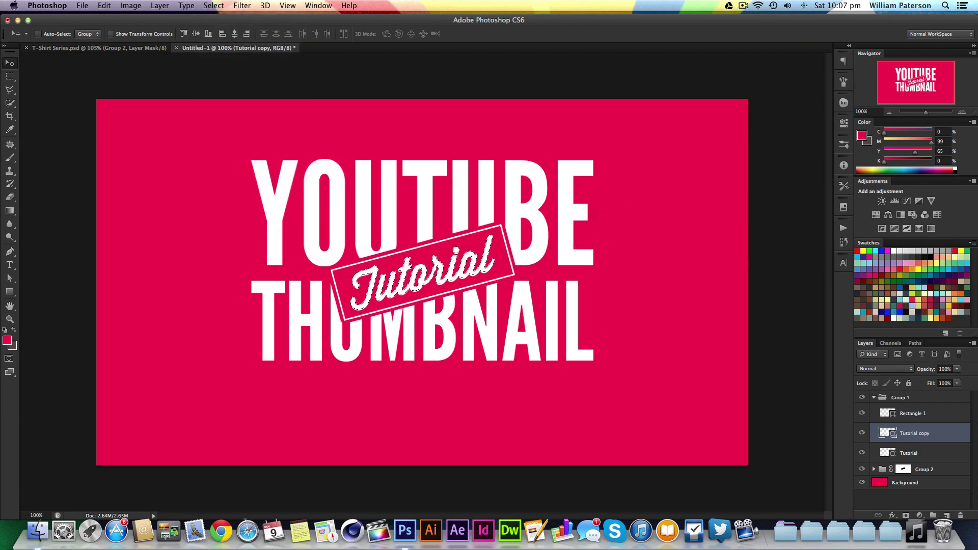
Step: Add a layer mask to the Tutorial copy layer from the expanded selection
click(933, 417)
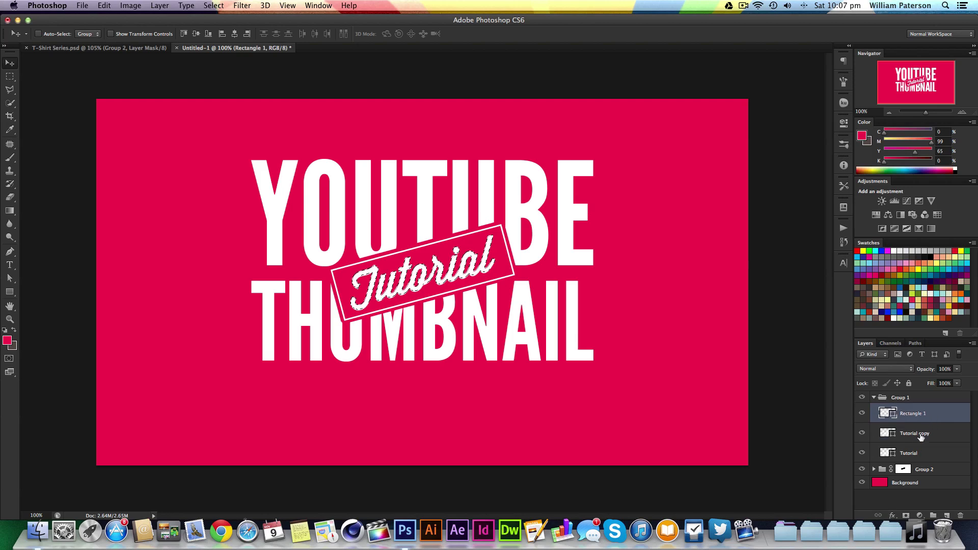
click(916, 452)
click(925, 436)
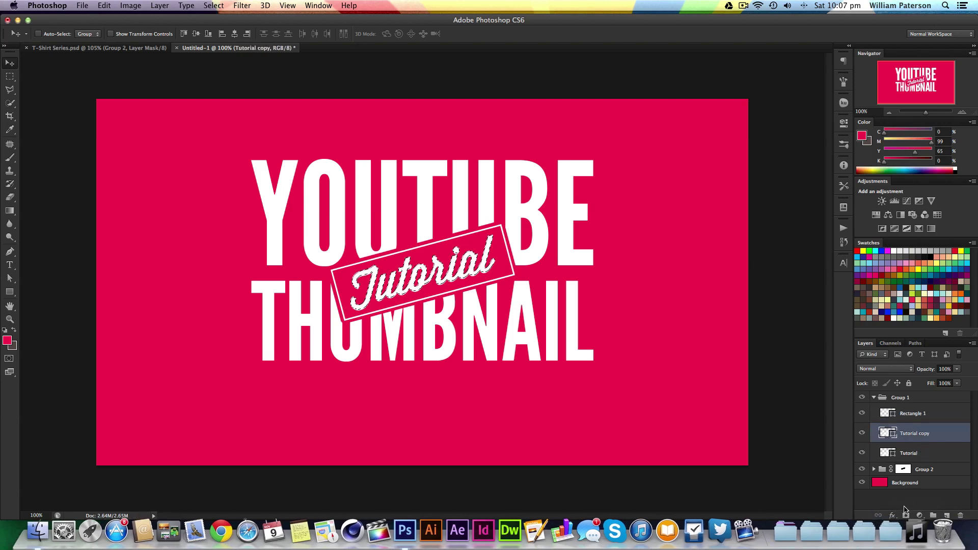
click(906, 515)
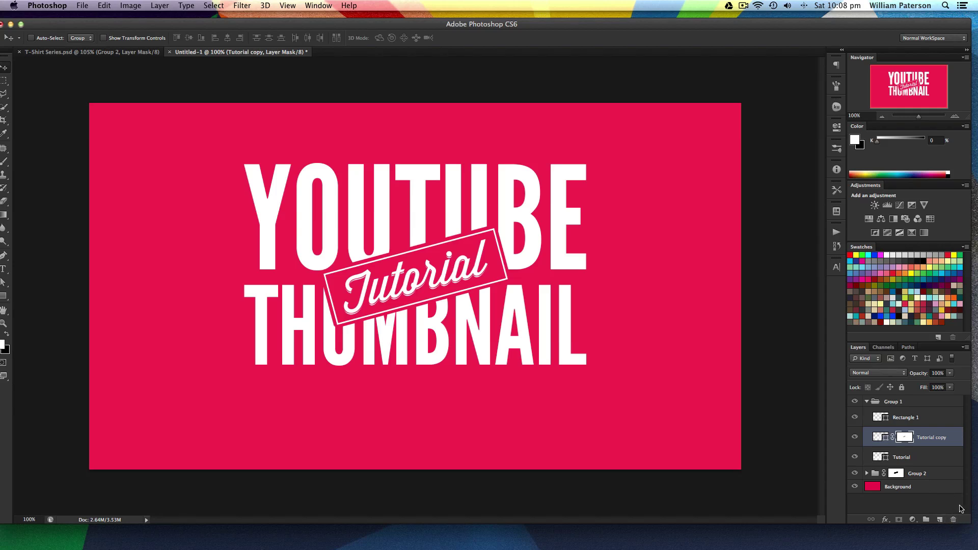
drag(970, 522, 971, 539)
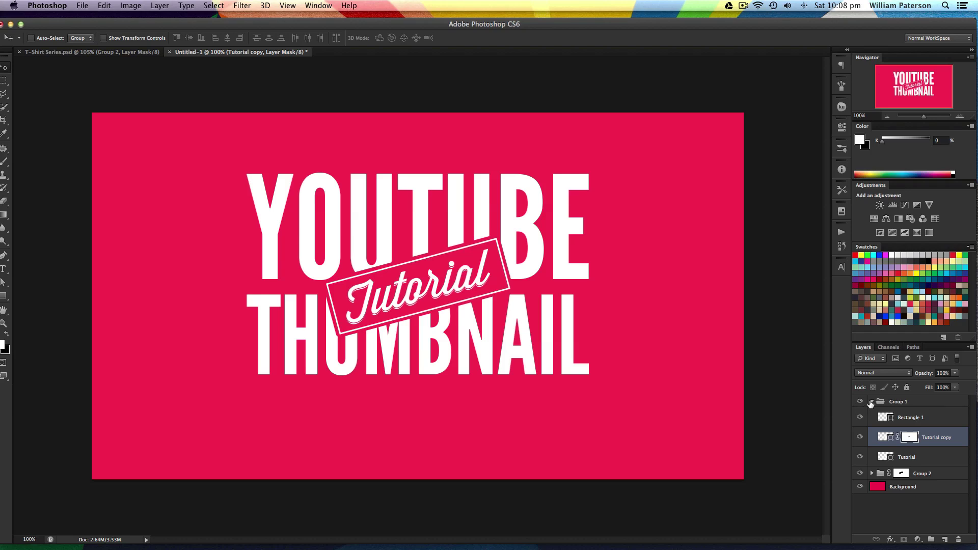
Step: Group Group 1 and Group 2 together and name the new group 'Text'
click(872, 402)
shift+click(905, 418)
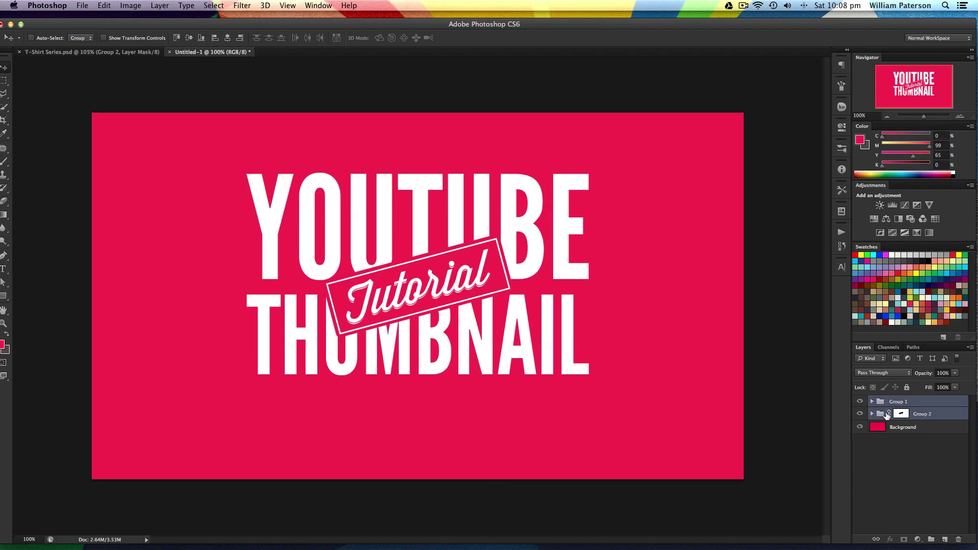
key(super+g)
double_click(897, 402)
text(Text)
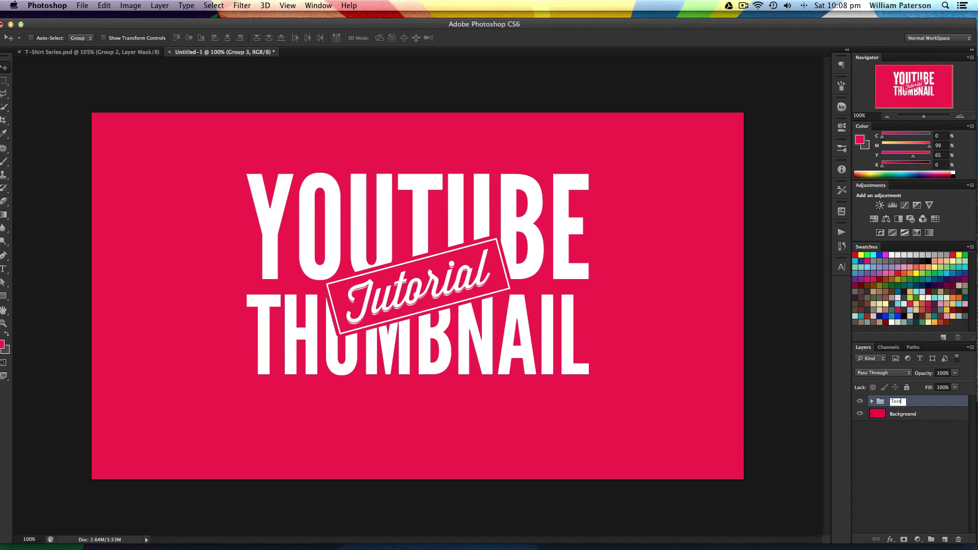
key(Return)
Step: Centre the Text group vertically on the canvas
key(super+a)
click(228, 38)
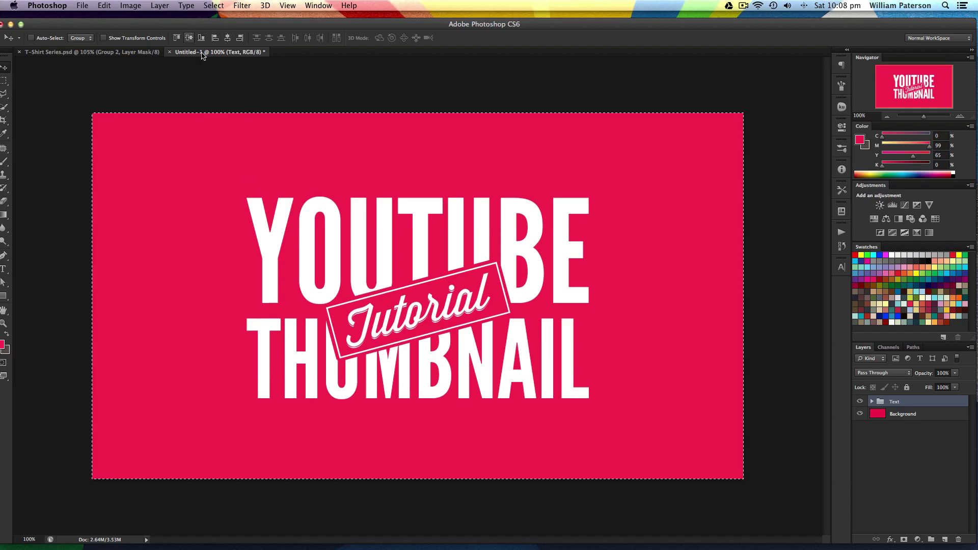
key(super+d)
Step: Add a layer mask to the Text group and target it with the Brush tool
click(905, 539)
right_click(442, 245)
click(430, 252)
key(b)
click(872, 402)
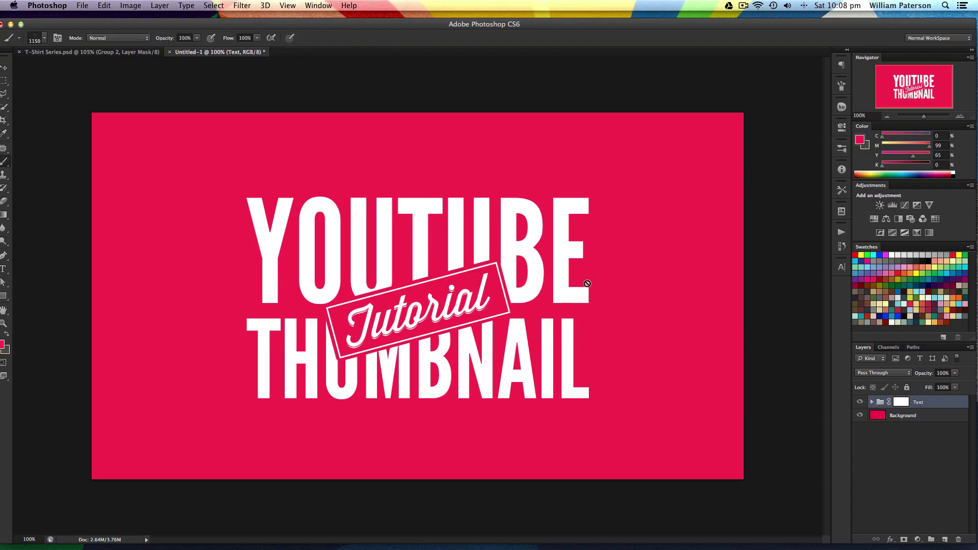
click(900, 403)
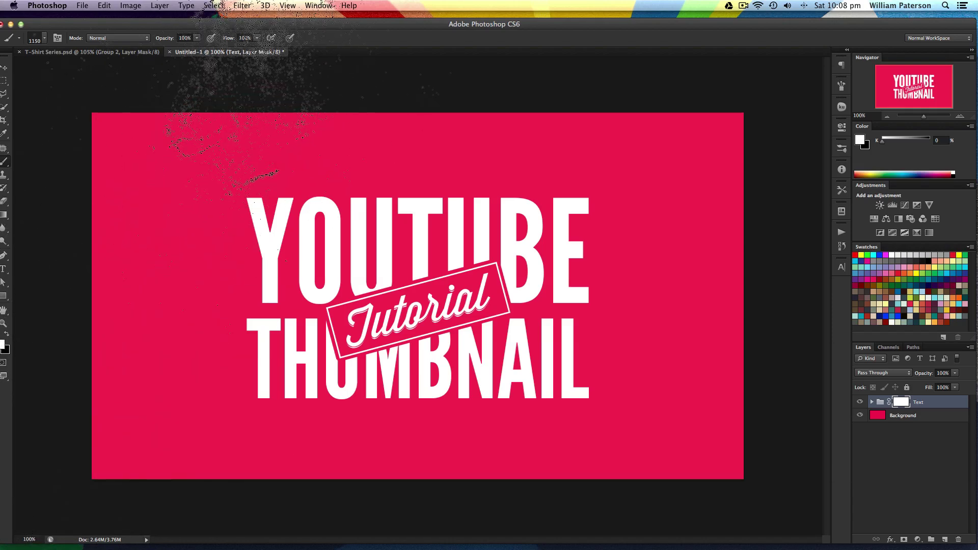
click(20, 25)
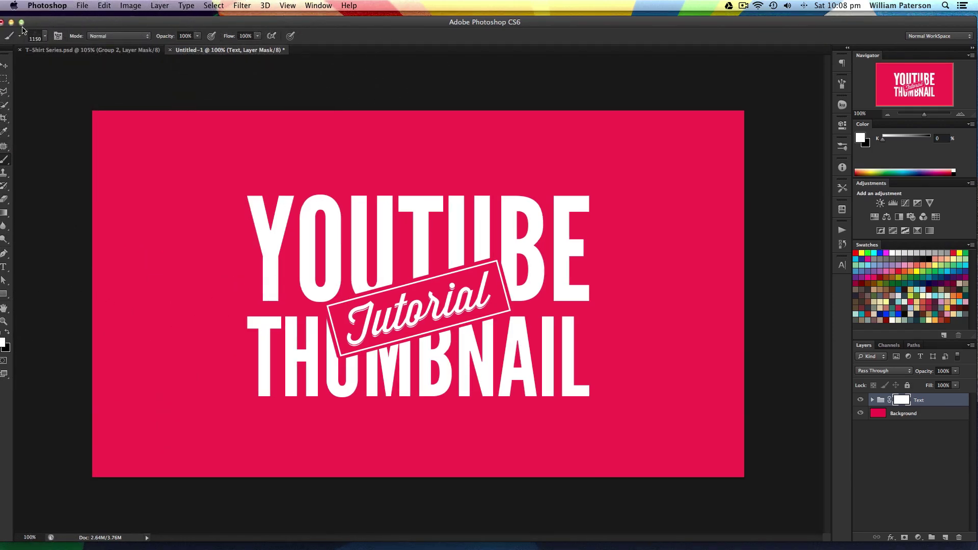
click(21, 25)
Step: Stamp black grunge texture over YOUTUBE and THUMBNAIL in the Text group's mask
key(x)
click(326, 255)
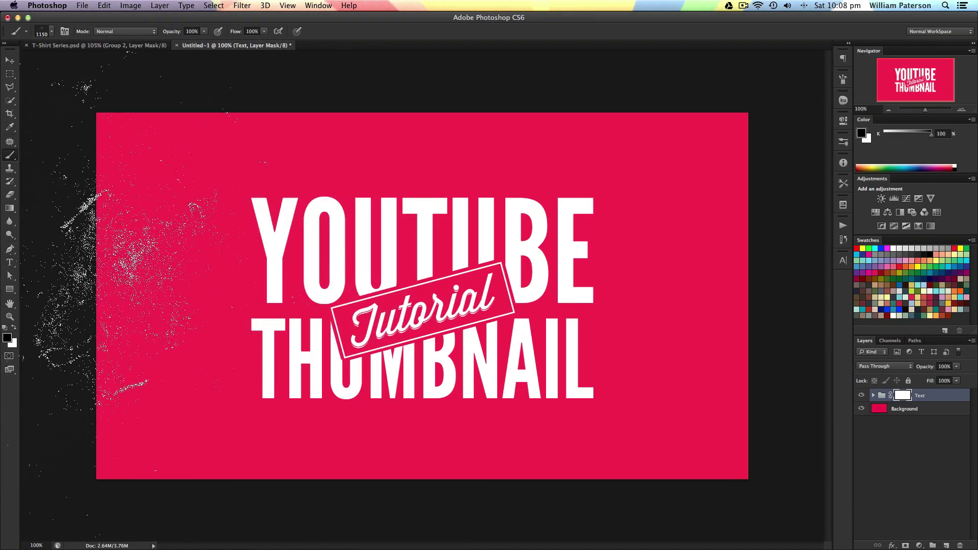
click(316, 244)
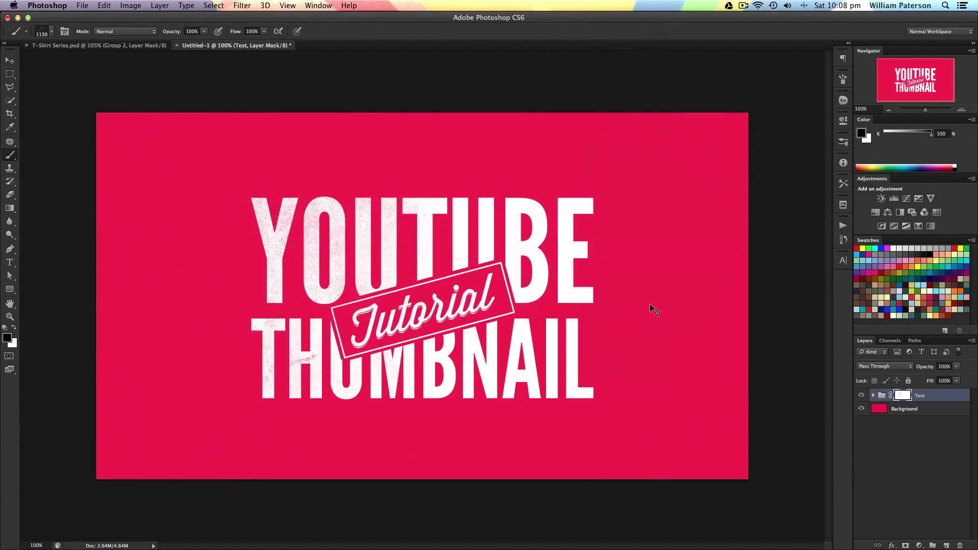
key(super+z)
click(663, 244)
click(561, 336)
click(357, 347)
click(434, 168)
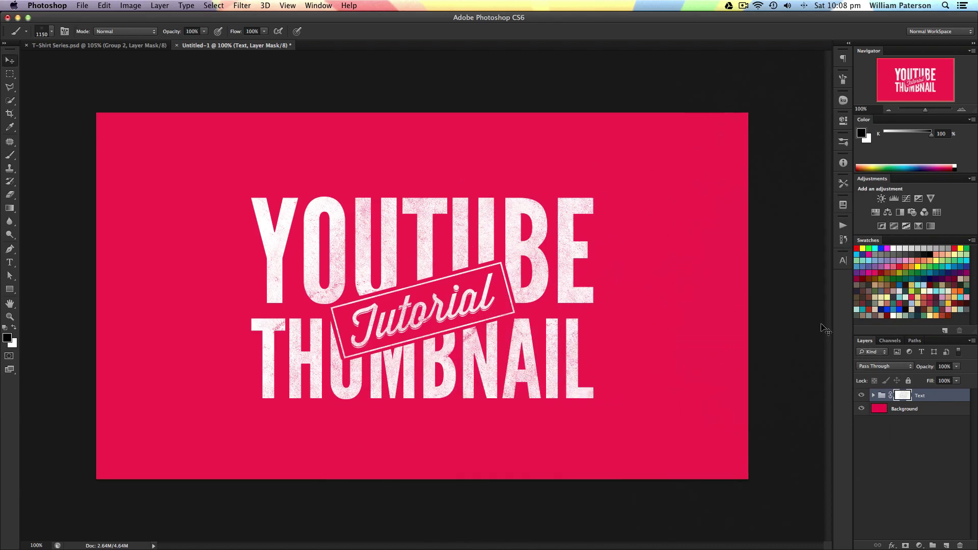
key(v)
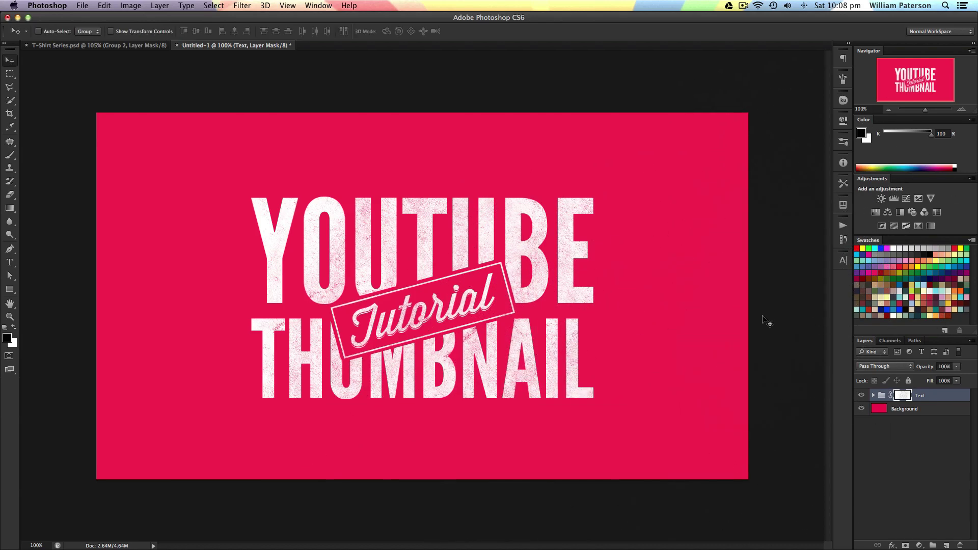